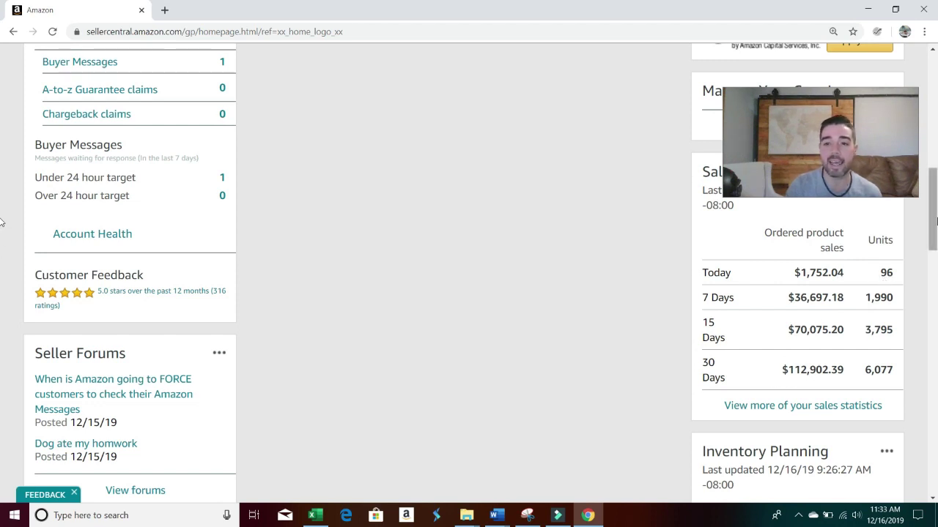
- Open the advertising reports page and choose Search term as the report type for Sponsored Products
left_click_drag(935, 218, 936, 154)
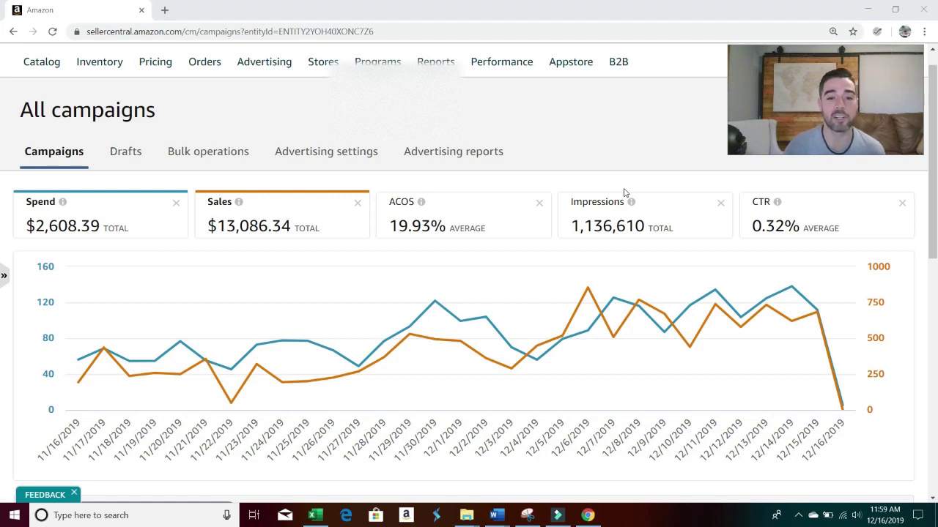
left_click(431, 153)
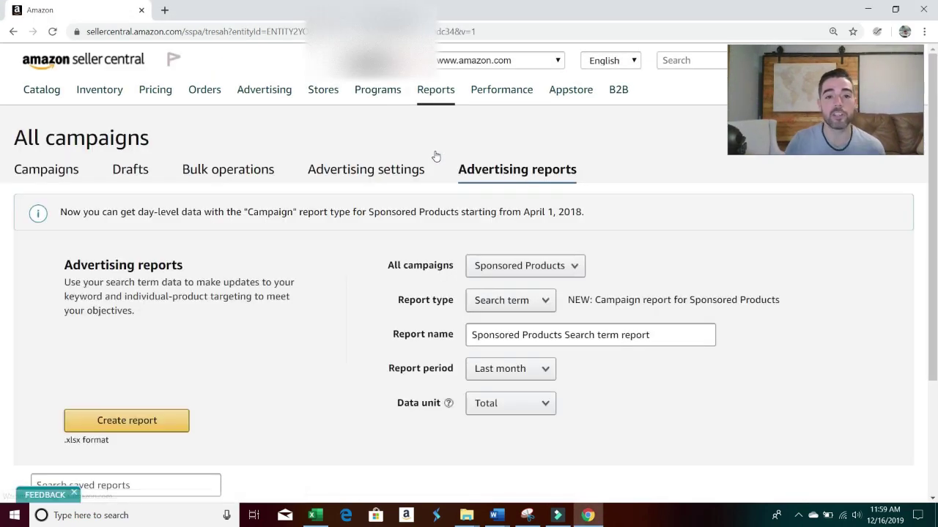
left_click_drag(931, 173, 932, 212)
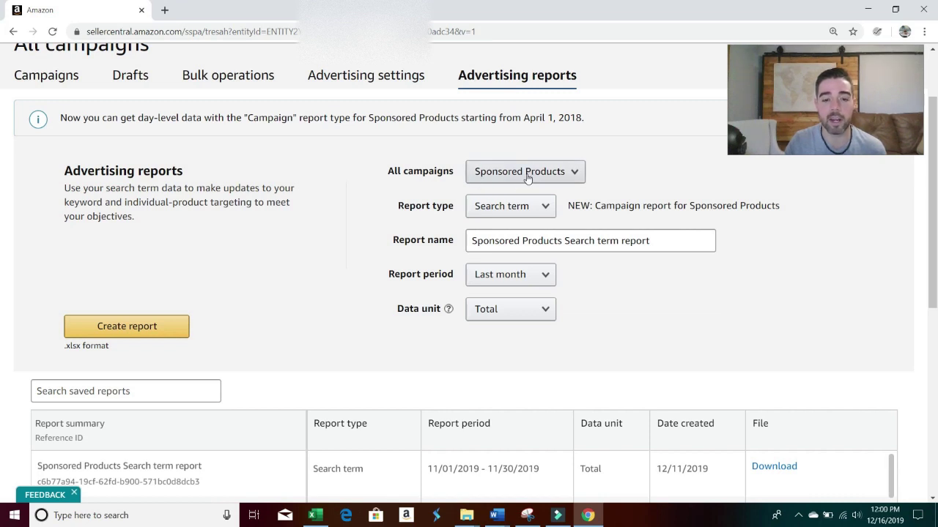
left_click(542, 212)
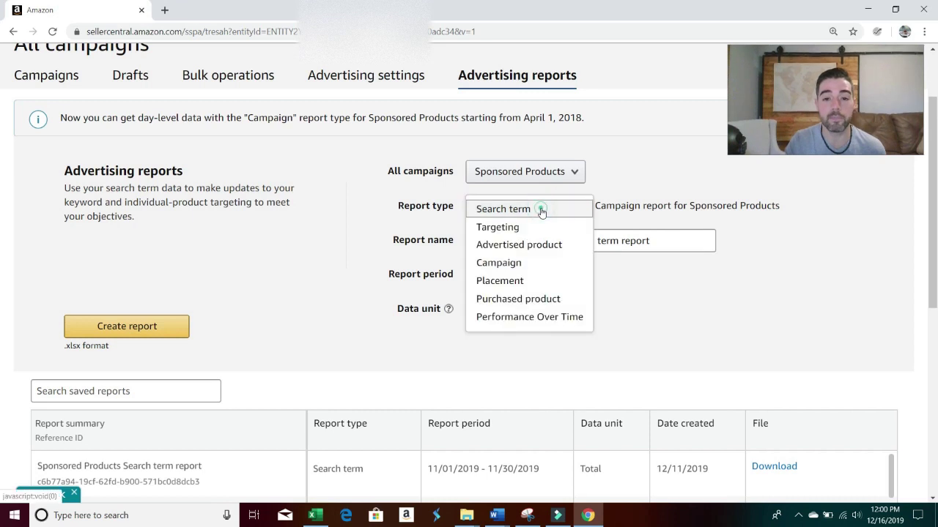
left_click(539, 211)
- Replace the report name with "Auto 12262019"
left_click_drag(646, 242, 439, 260)
key("BackSpace")
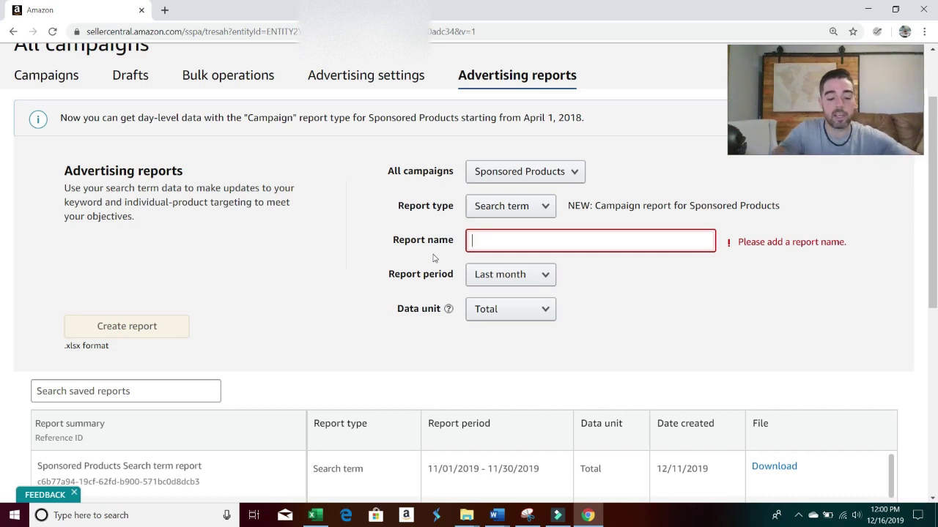
type("Auto ")
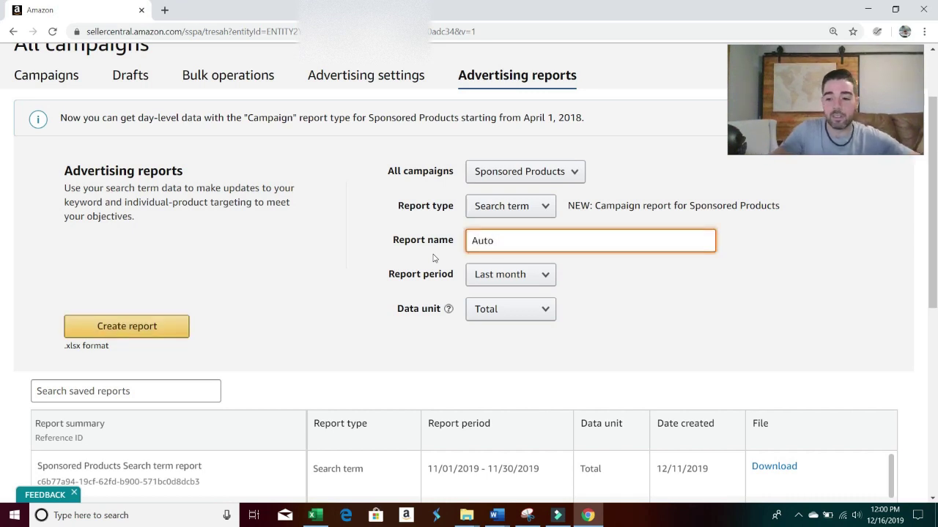
type("12/2")
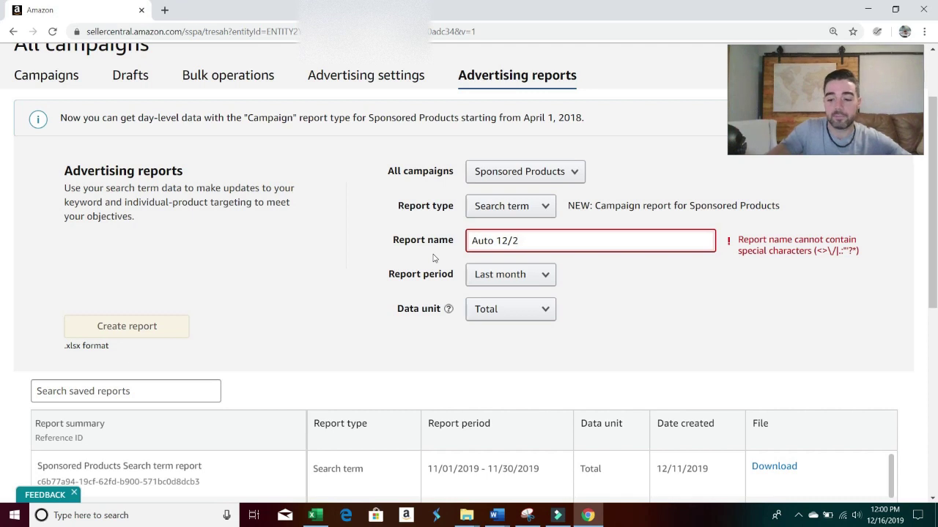
key("BackSpace")
key("BackSpace")
type("262019")
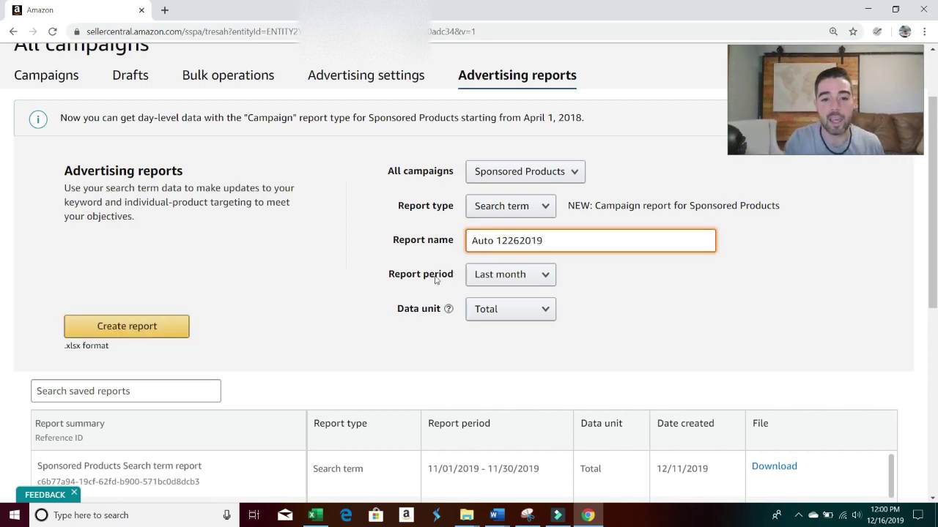
- Set a customized report period from 10/17/2019 to 12/16/2019 and apply it
left_click(487, 279)
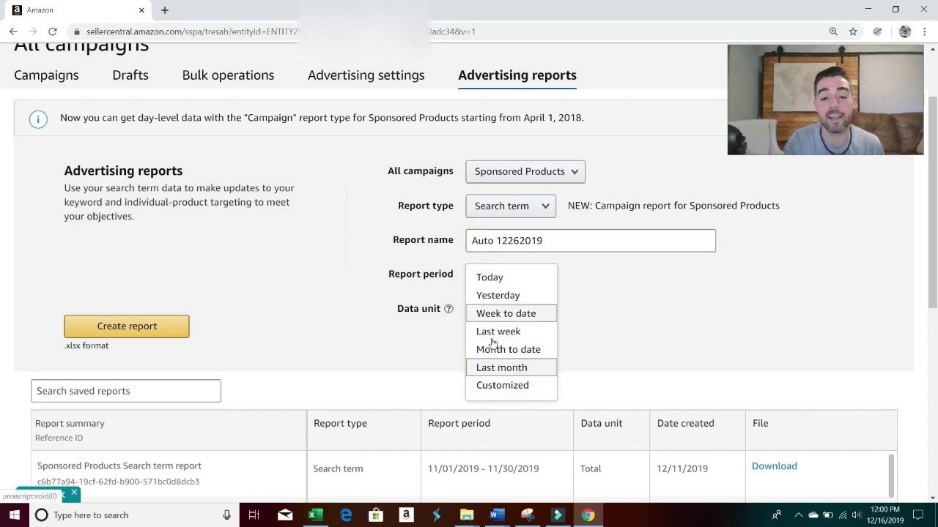
left_click(503, 385)
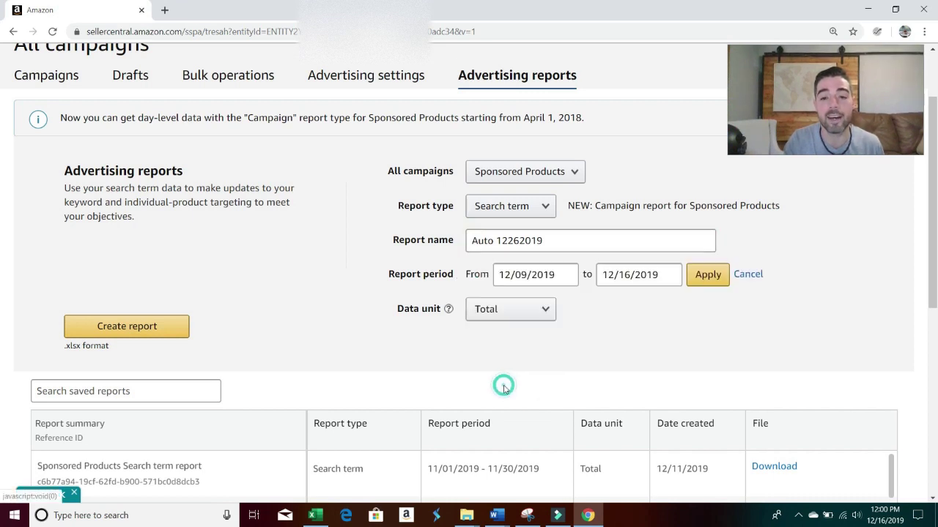
left_click(657, 277)
left_click(562, 280)
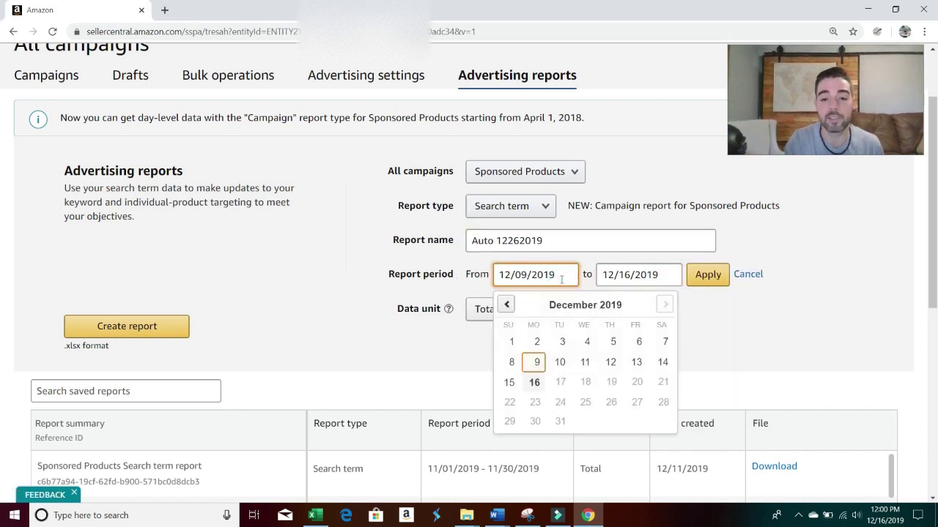
left_click(505, 304)
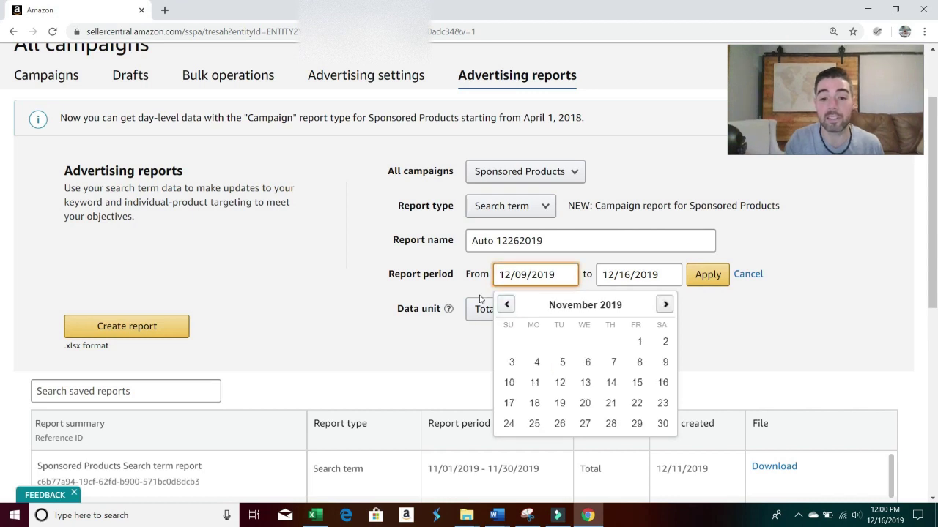
left_click(508, 304)
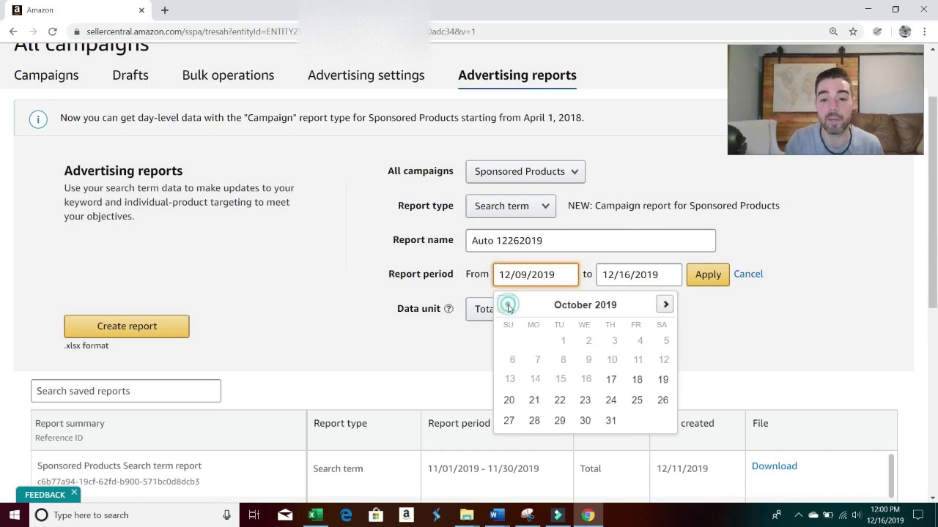
left_click(611, 380)
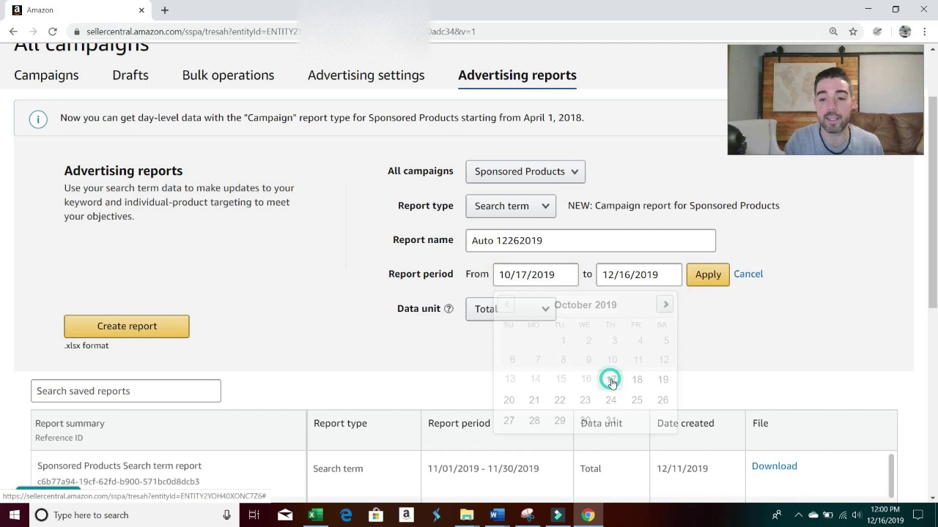
left_click(708, 274)
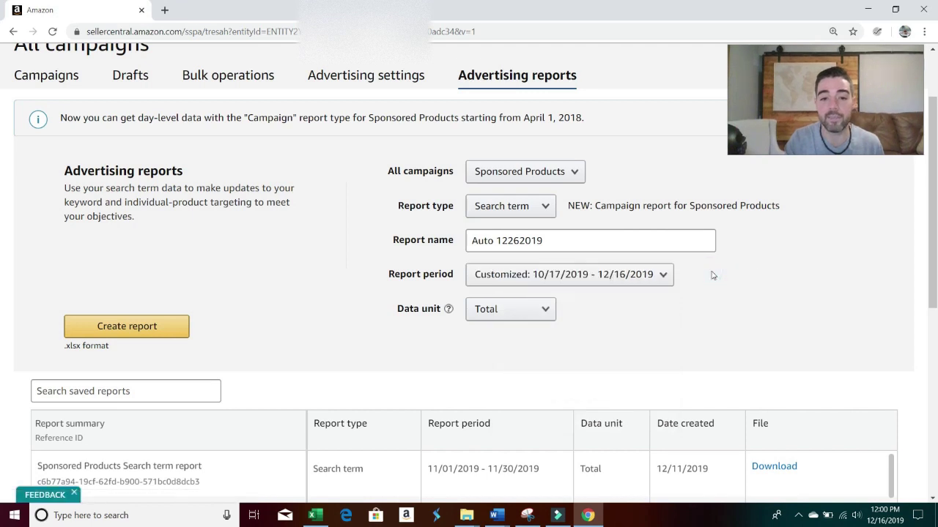
- Keep the data unit at Total and create the search term report
left_click(495, 311)
left_click(496, 314)
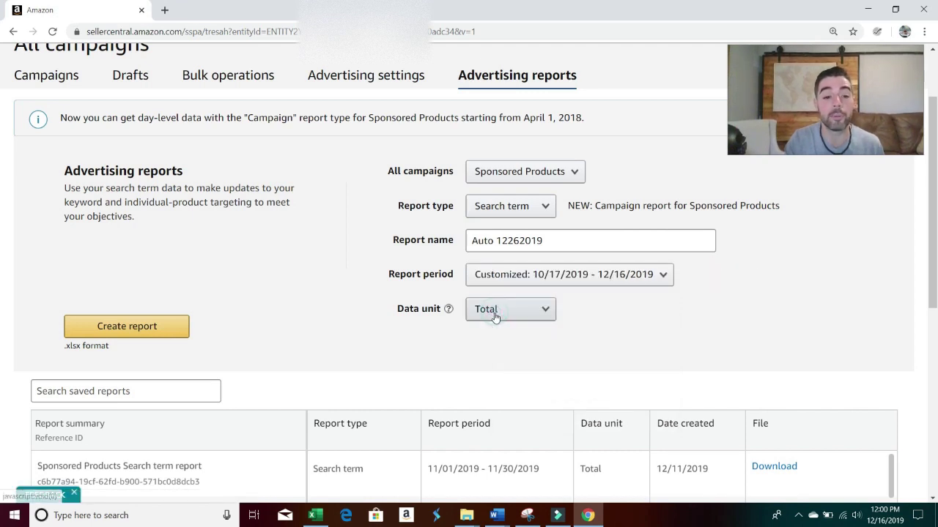
left_click(116, 336)
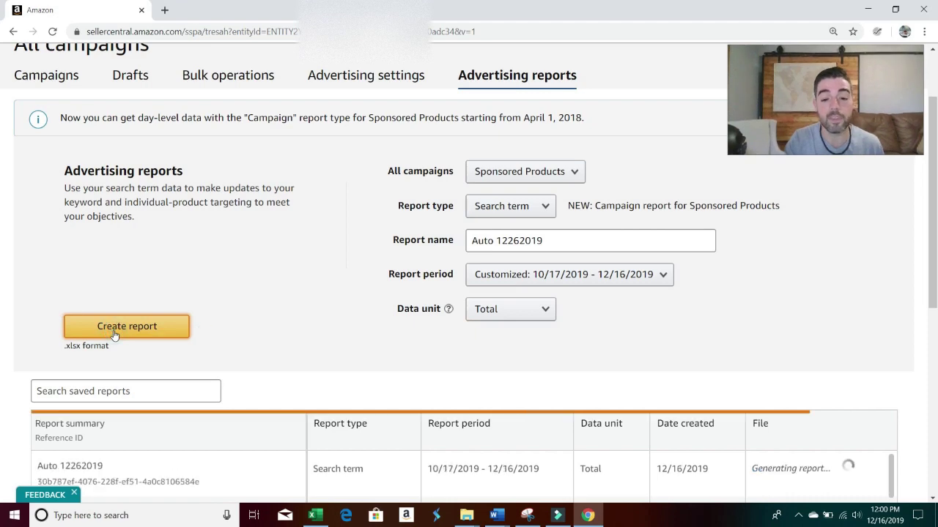
- Switch to the Sponsored Products search term report in Excel and look through its column headers from Campaign Name to Click-Thru Rate
left_click(314, 515)
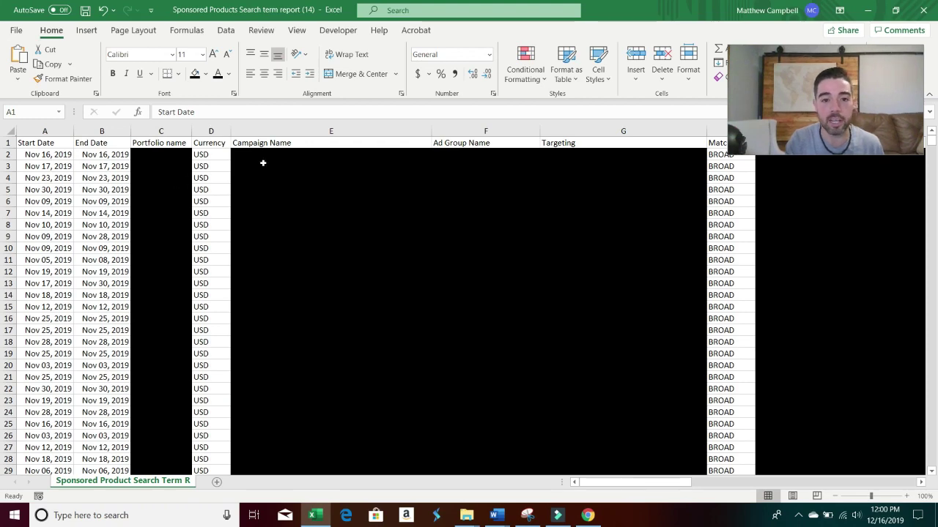
left_click(313, 144)
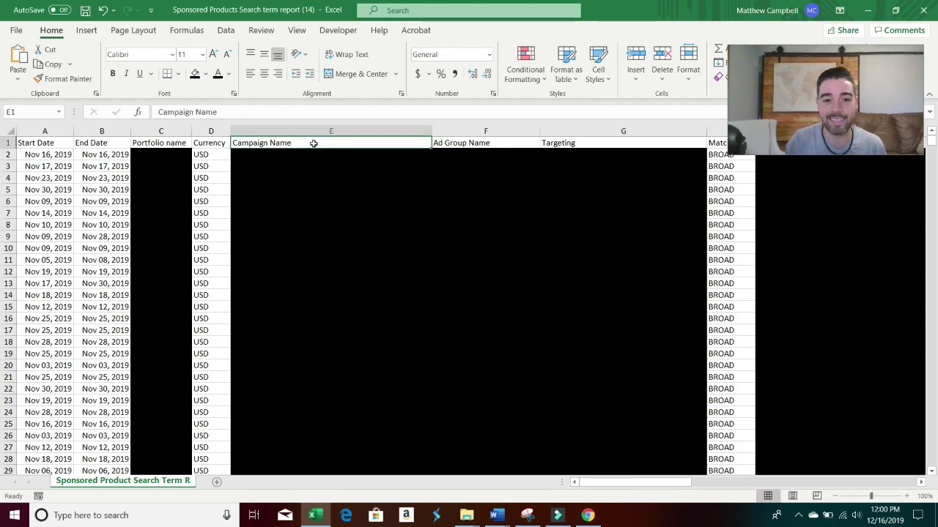
key("Right")
key("Right")
key("Right")
key("Right")
key("Right")
key("Right")
key("Right")
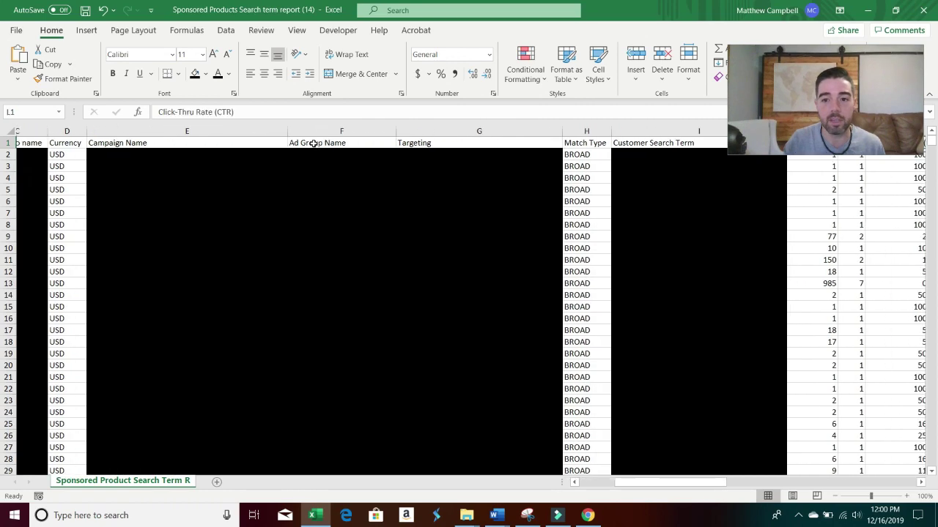
key("Left")
key("Left")
key("Left")
key("Left")
key("Left")
key("Left")
key("Left")
key("Left")
key("Left")
key("Left")
key("Left")
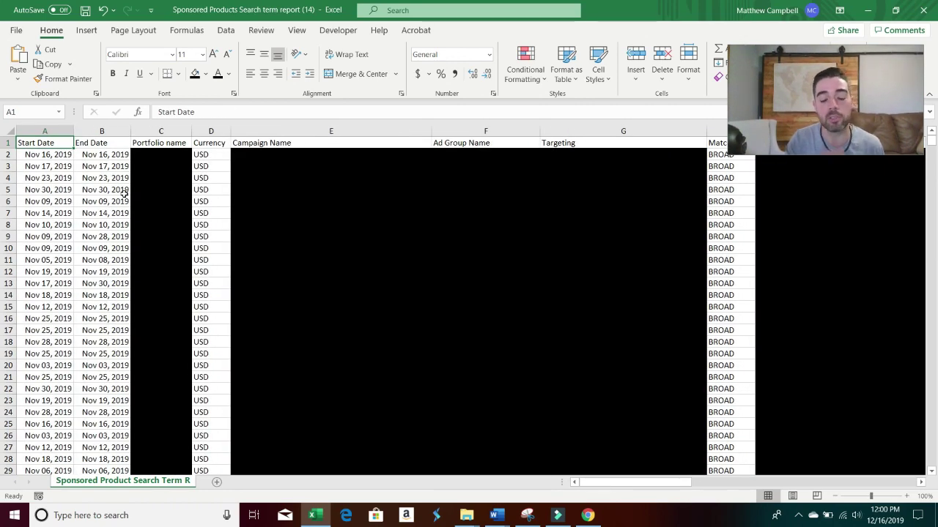
- Switch to Chrome and check the Auto 12262019 entry in the saved reports list
left_click(587, 515)
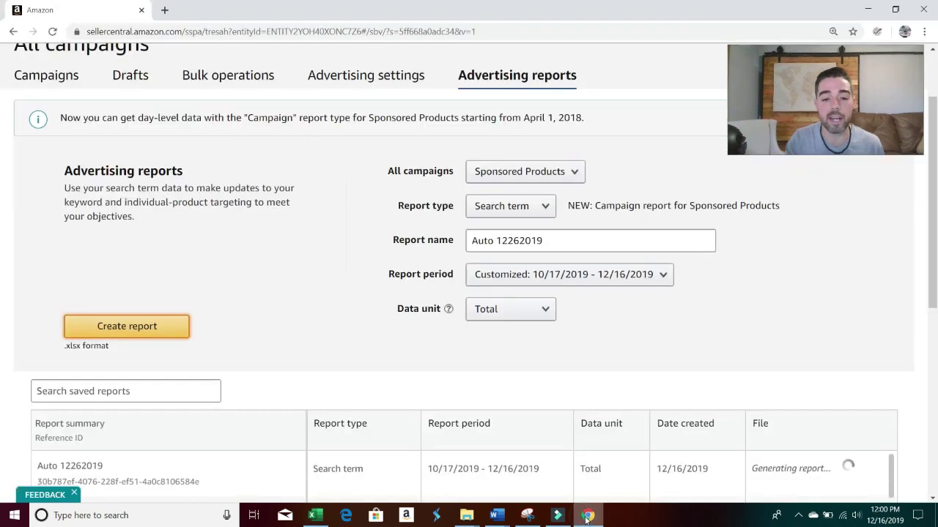
left_click_drag(933, 282, 933, 346)
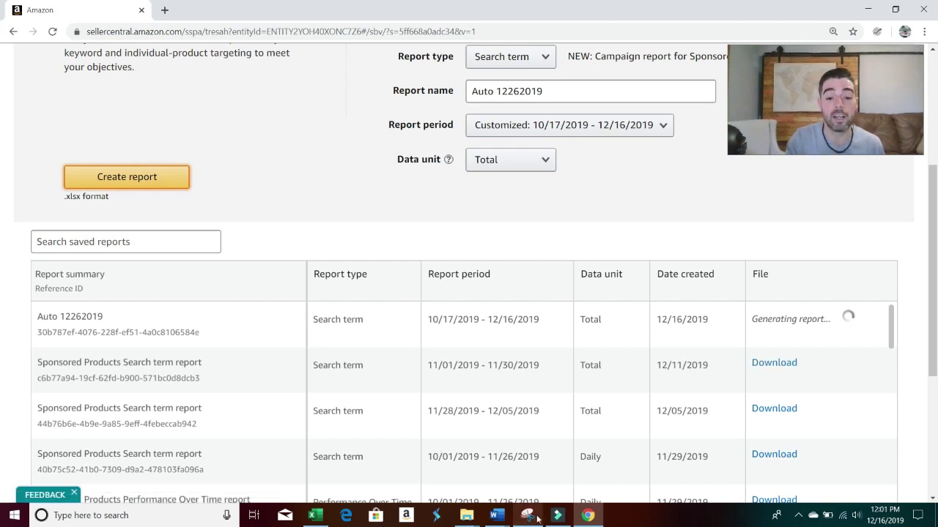
- Switch back to the search term report in Excel, select the whole sheet and add filters to the header row
left_click(315, 515)
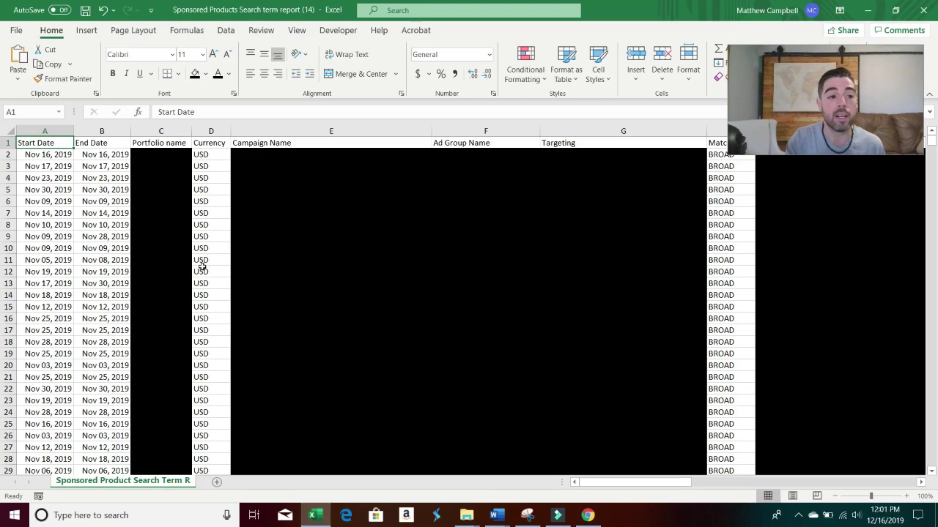
left_click(9, 131)
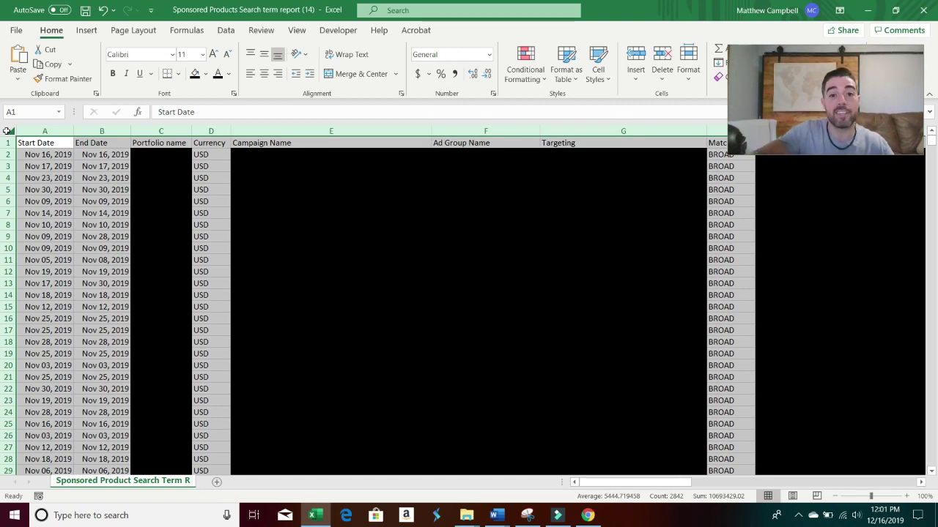
key("ctrl+shift+l")
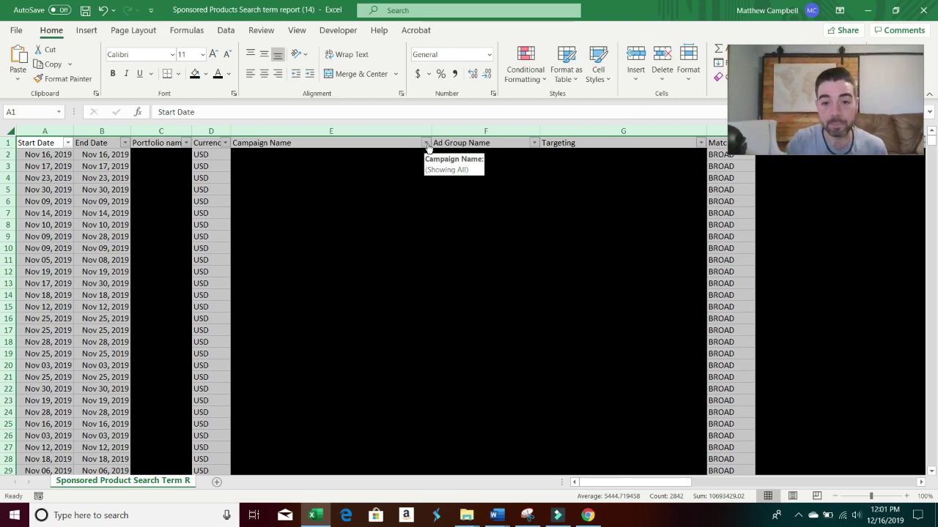
- Examine the column headers from Targeting through Total Return on Advertising Spend (RoAS)
left_click(593, 143)
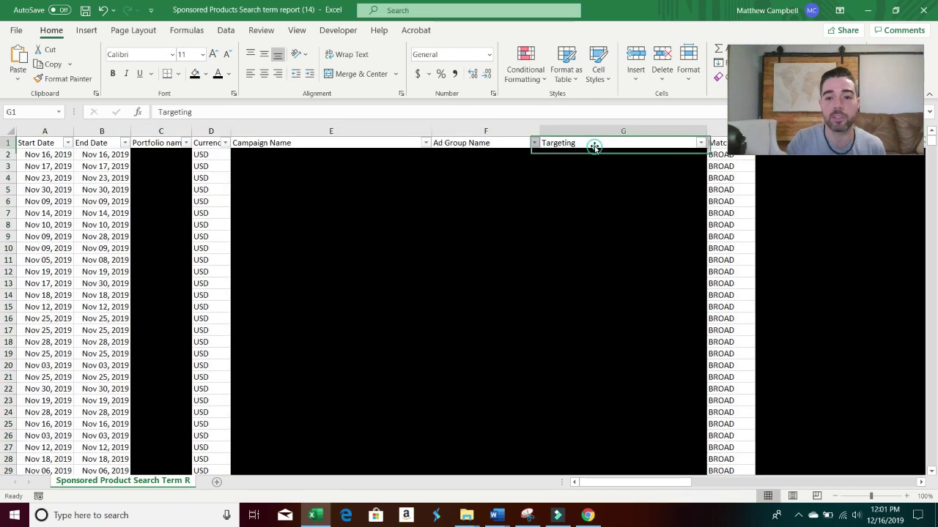
key("Right")
key("Right")
key("Right")
key("Right")
key("Right")
key("Right")
key("Right")
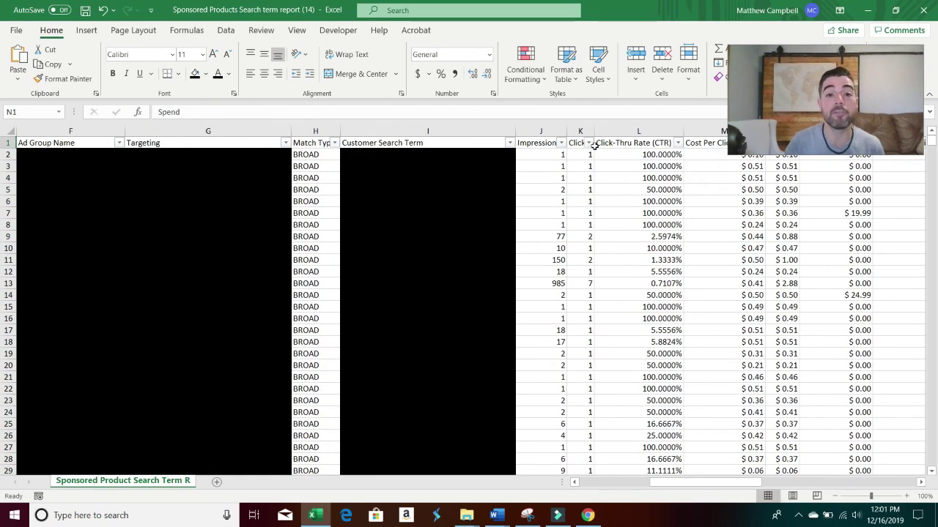
left_click(640, 146)
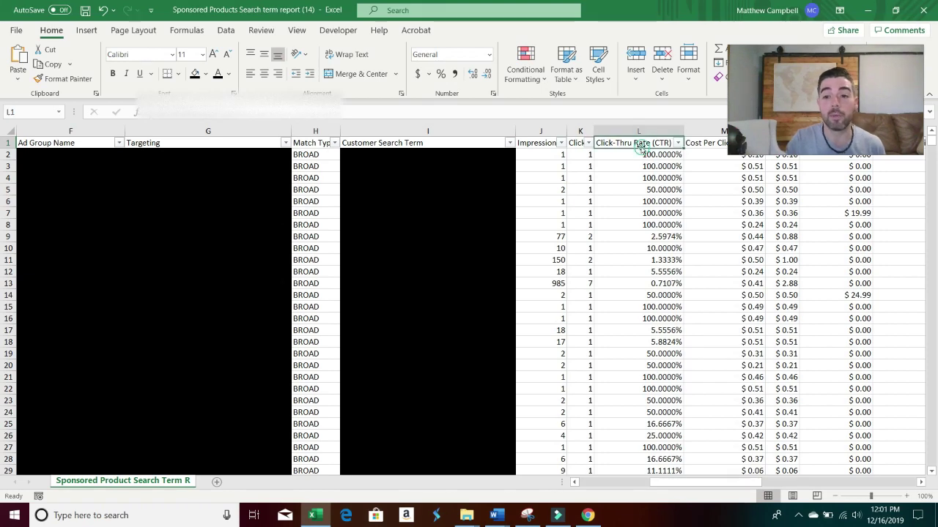
key("Right")
key("Right")
key("Right")
key("Right")
key("Right")
key("Right")
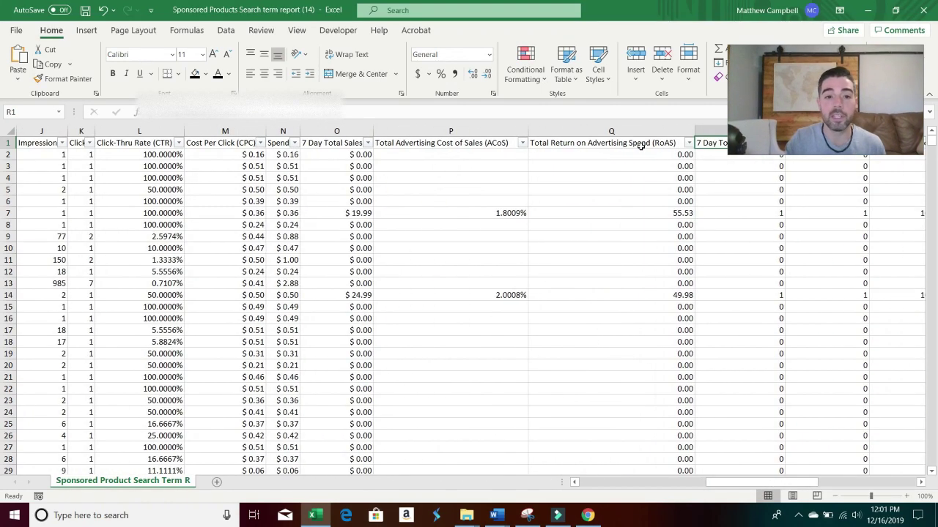
- Filter the 7 Day Total Sales column to show only rows with $ 0.00
left_click(367, 142)
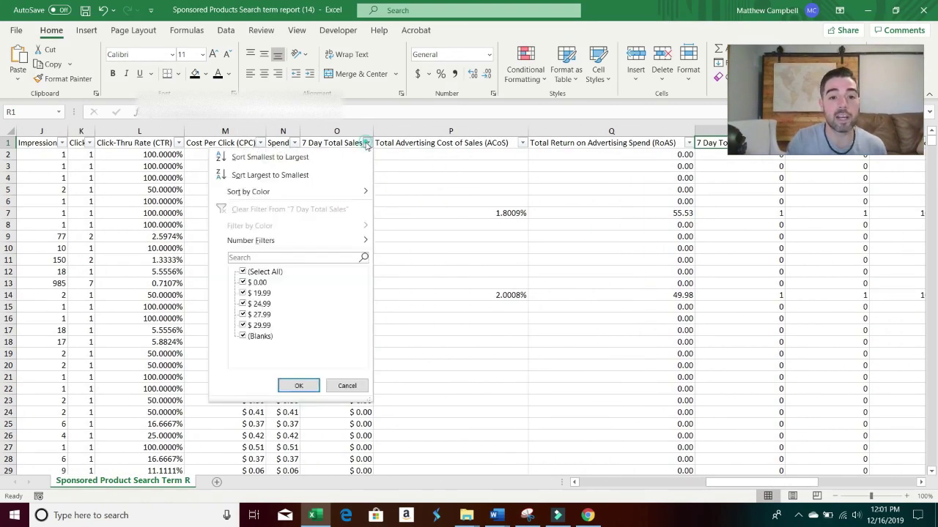
left_click(244, 272)
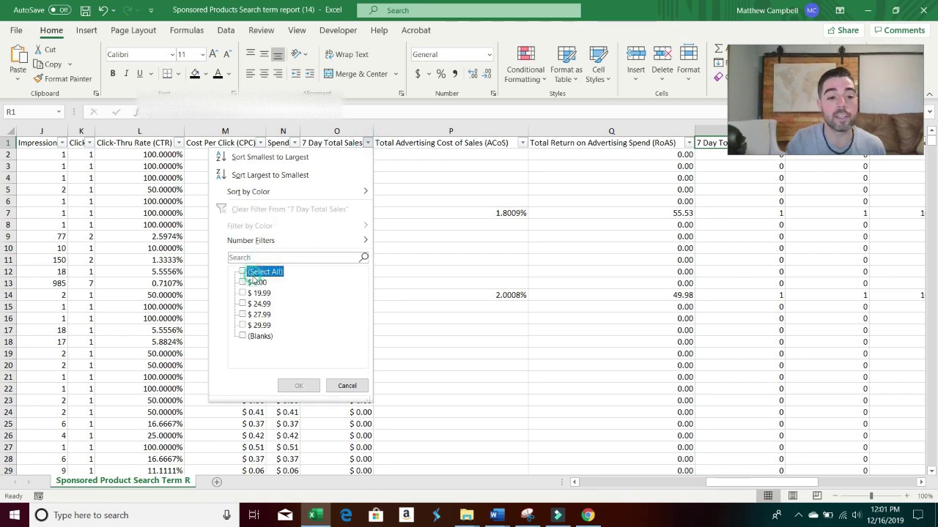
left_click(244, 282)
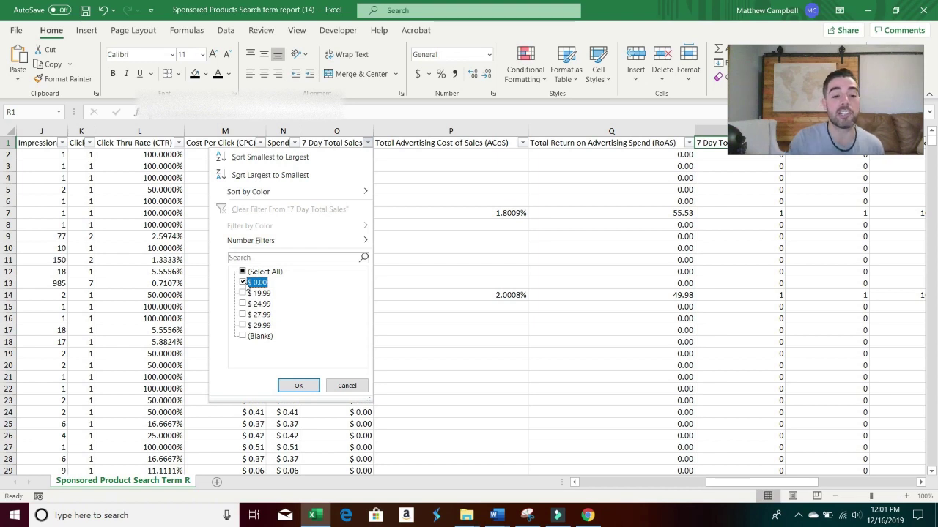
left_click(298, 385)
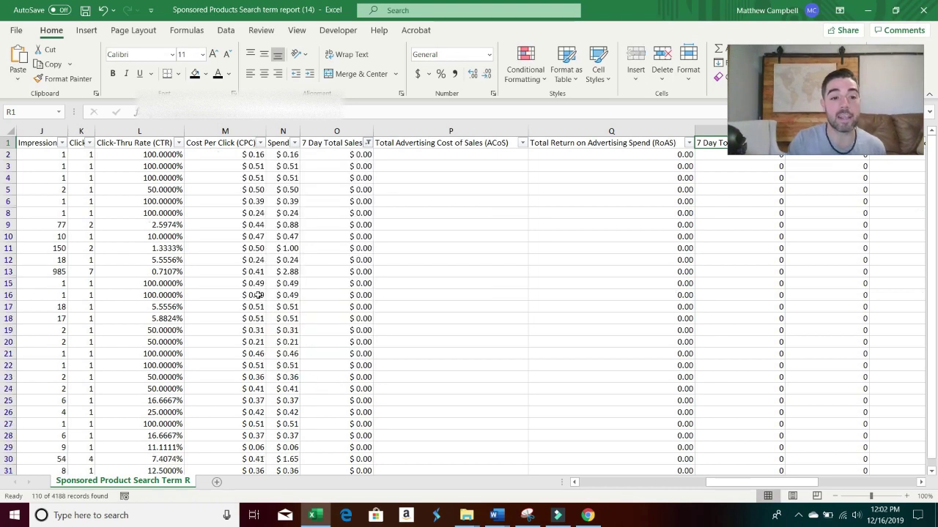
left_click(258, 294)
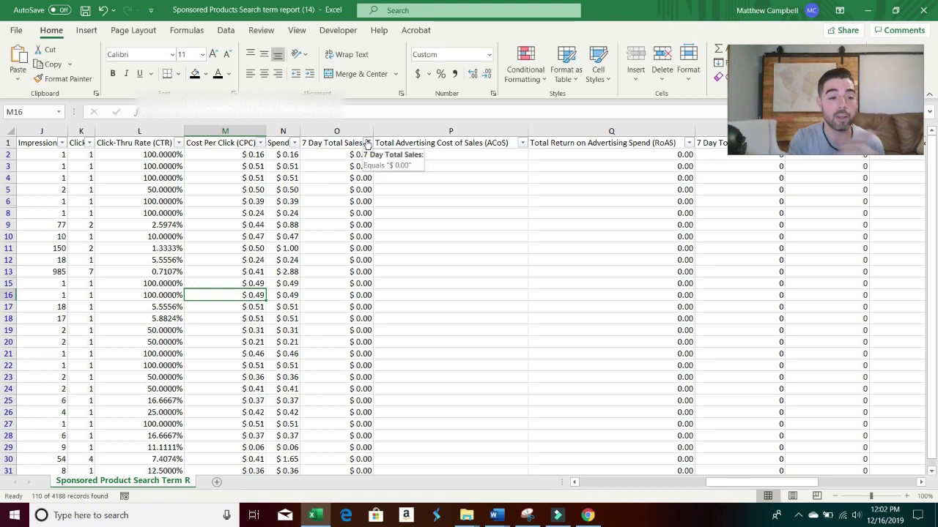
- Filter the Spend column to show only the rows with $ 1.65, $ 2.88 and $ 3.65
left_click(294, 142)
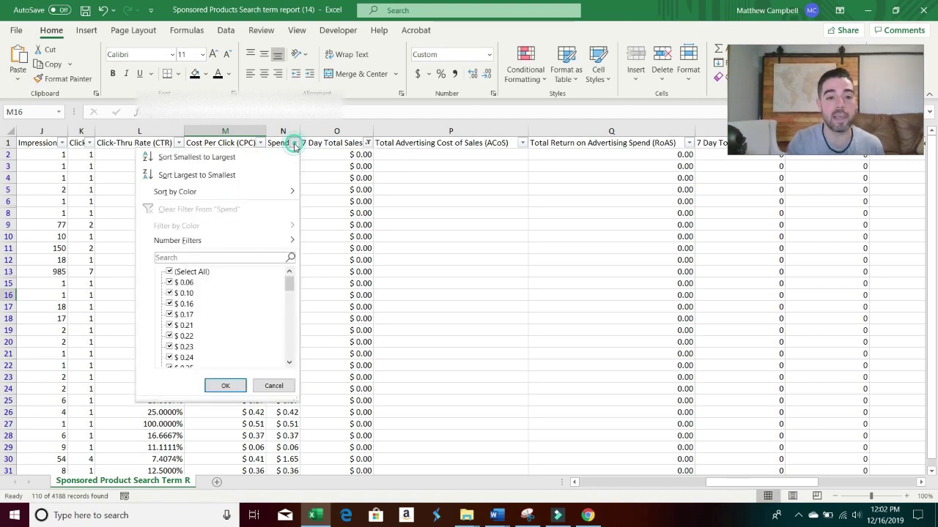
left_click(192, 272)
left_click_drag(291, 285, 289, 353)
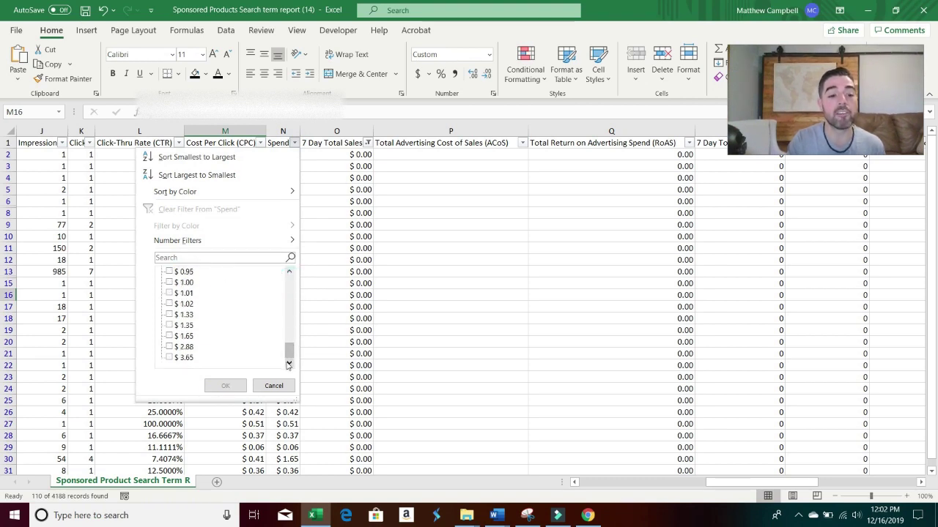
left_click(170, 347)
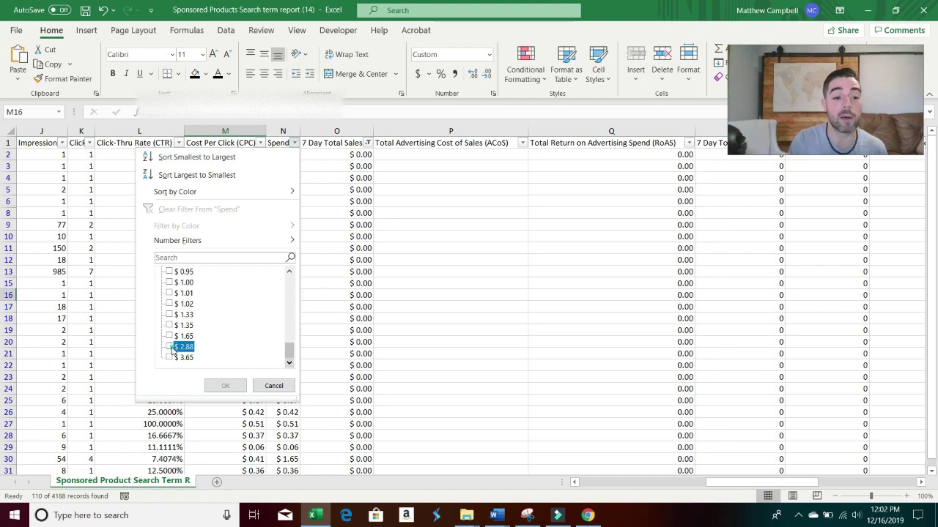
left_click(171, 358)
left_click(170, 336)
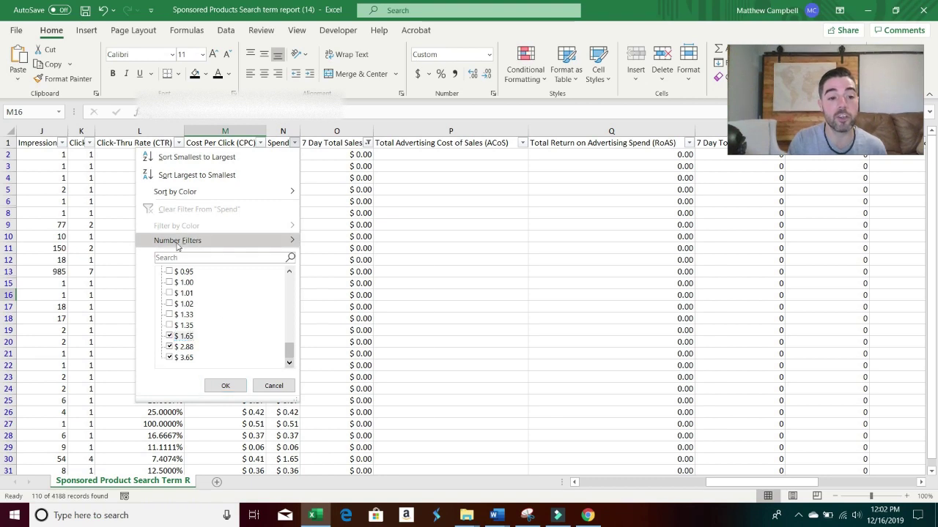
mouse_move(279, 240)
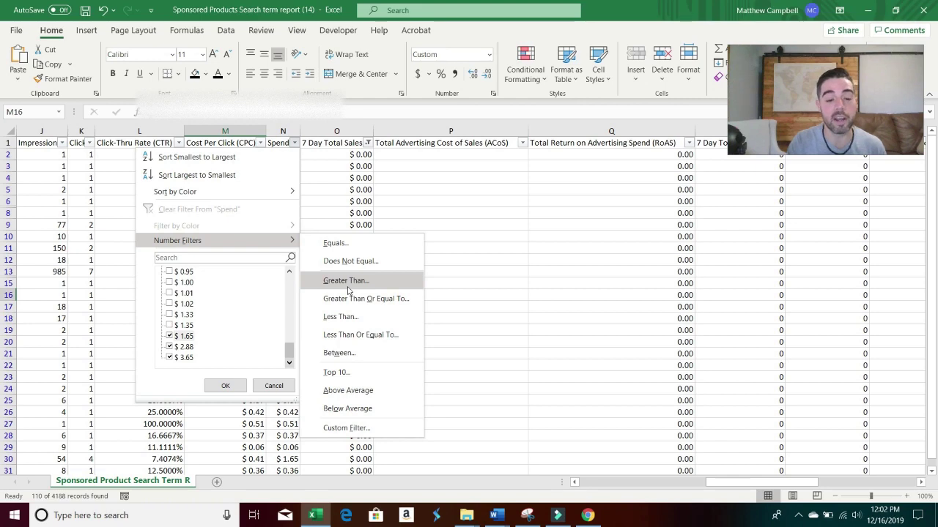
left_click(225, 385)
- Examine the filtered rows from Match Type through 7 Day Total Sales, comparing impressions, clicks and spend with sales
left_click(241, 243)
key("Left")
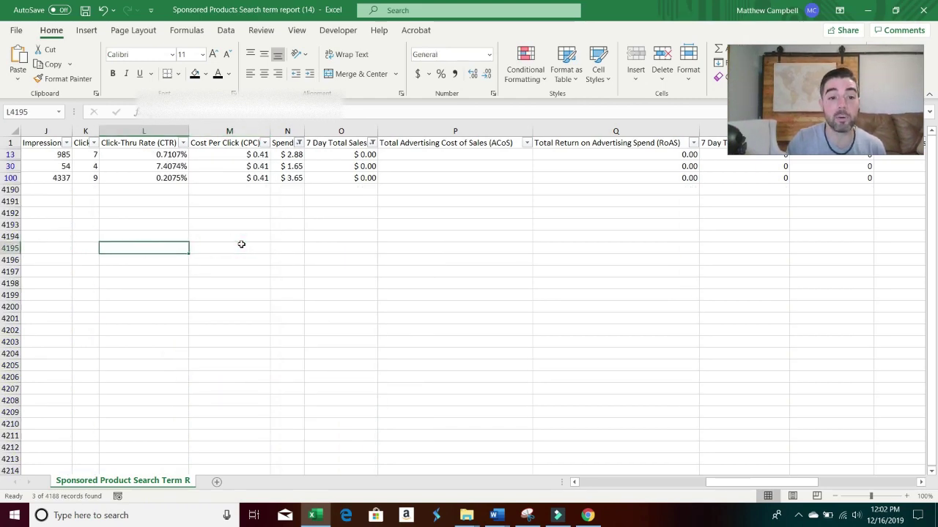
left_click(290, 168)
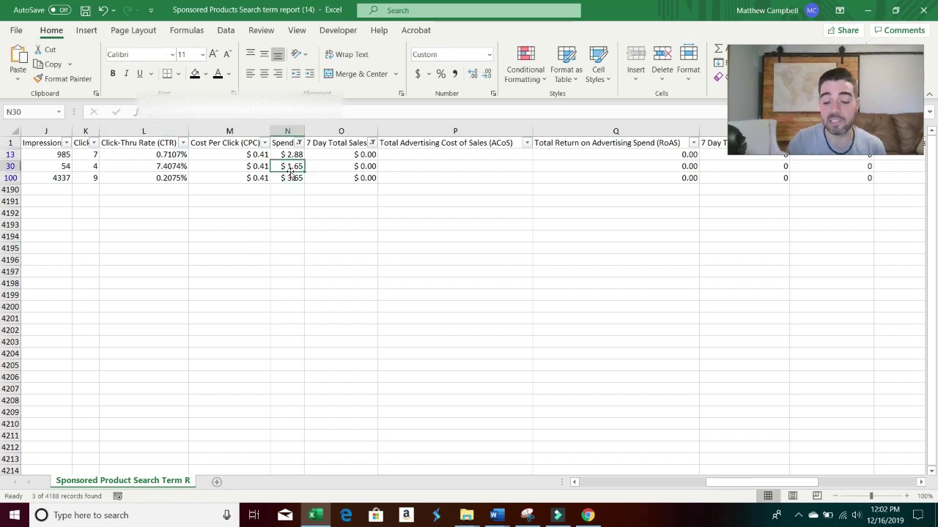
key("Left")
key("Left")
key("Left")
key("Left")
key("Left")
key("Left")
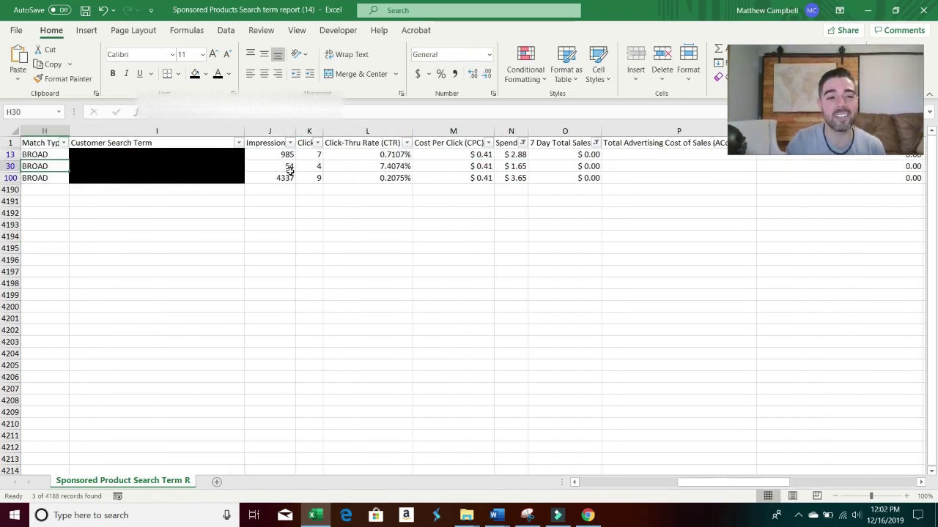
key("Right")
key("Right")
key("Right")
key("Right")
key("Right")
key("Right")
key("Right")
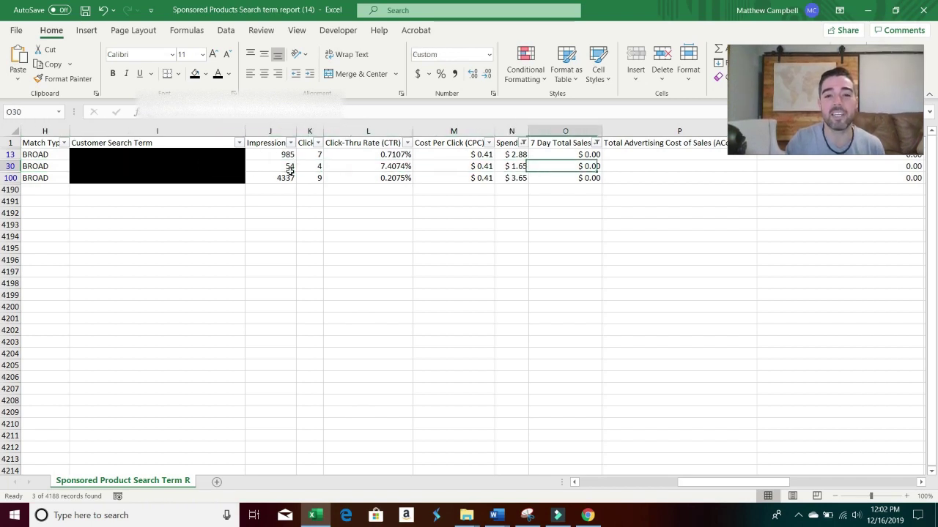
key("Left")
key("Left")
key("Left")
key("Left")
key("Left")
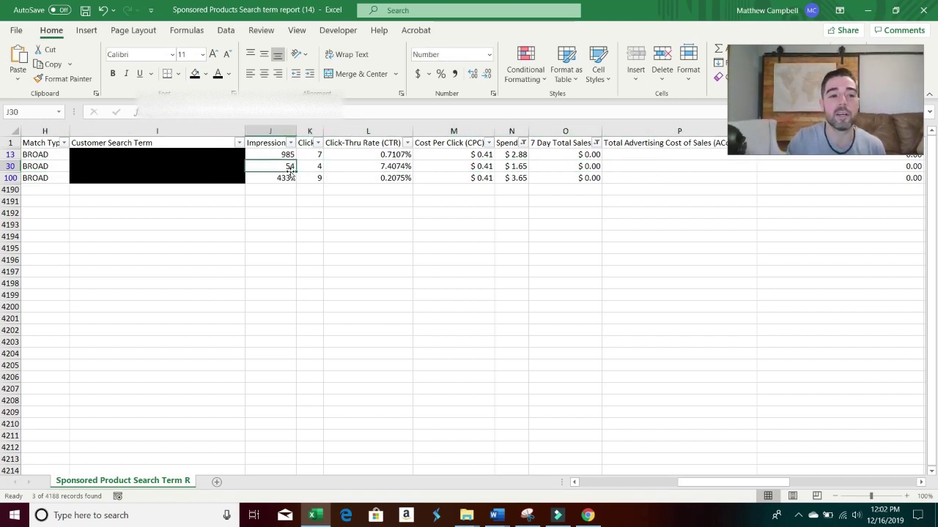
- Select the filtered customer search terms, and copy the range I4190:I4199 below them in the Customer Search Term column
left_click_drag(180, 153, 173, 178)
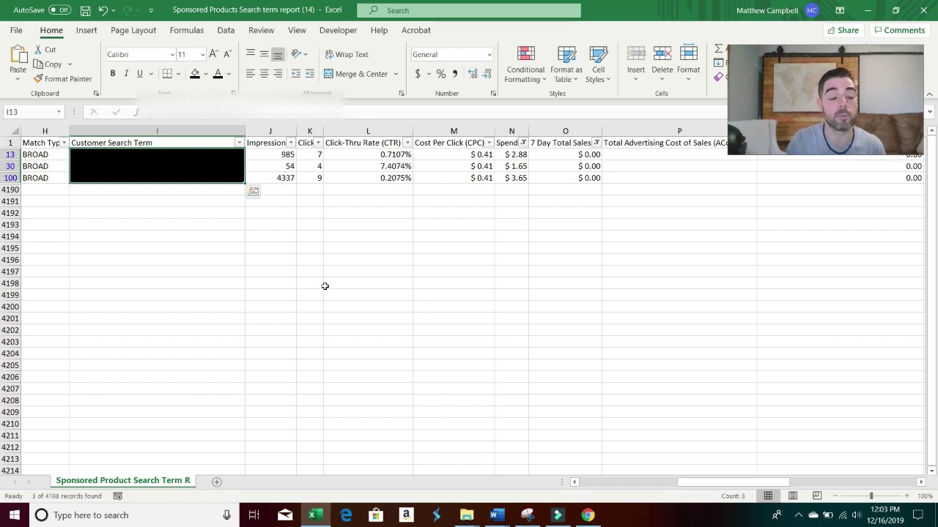
left_click_drag(164, 189, 185, 289)
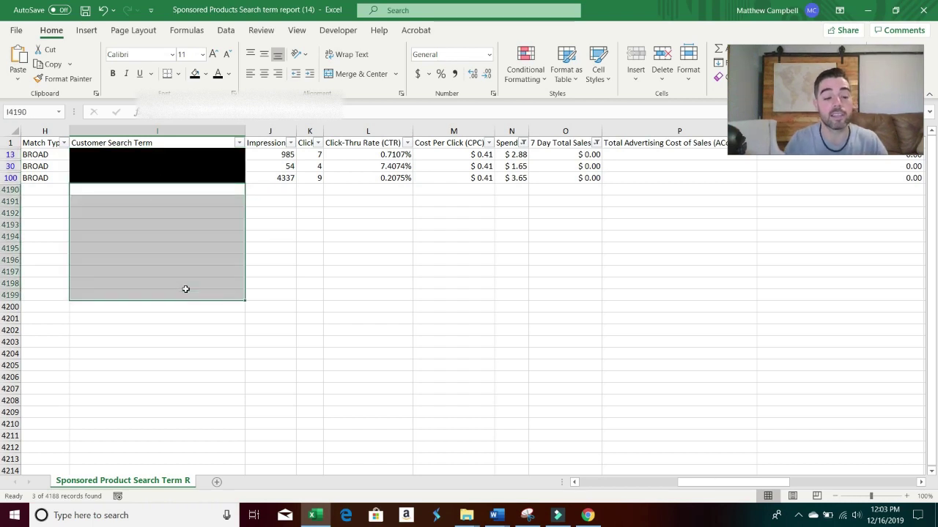
key("ctrl+c")
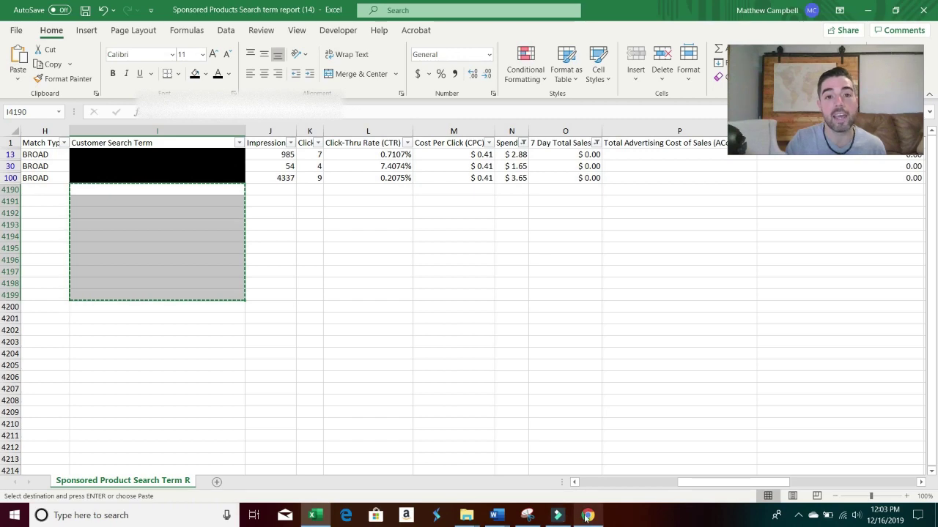
- Switch to the Amazon campaign in Chrome, open its negative keywords and look through the existing list
mouse_move(587, 517)
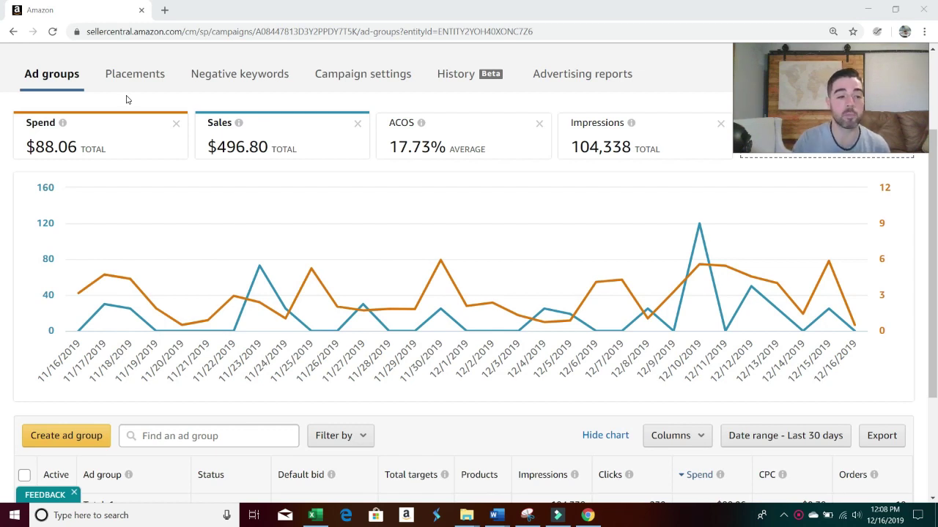
left_click(247, 76)
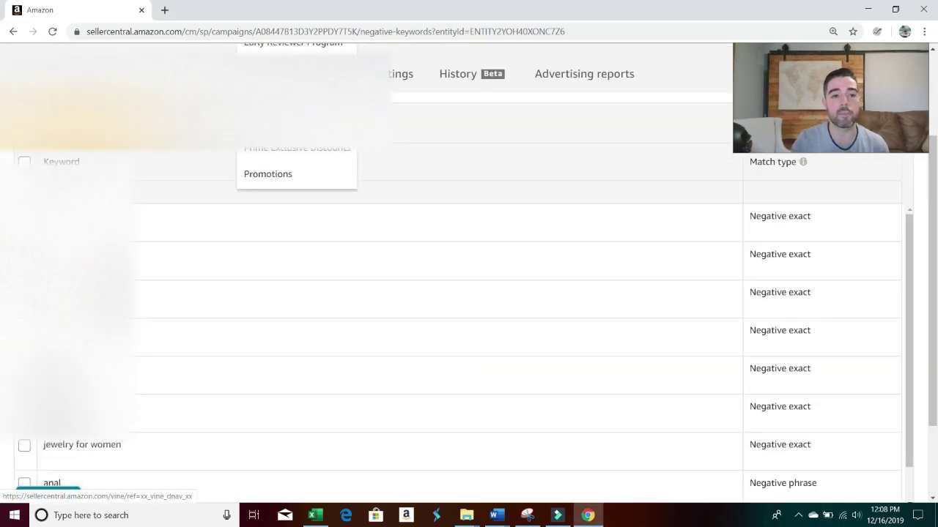
scroll(935, 222, "up", 1)
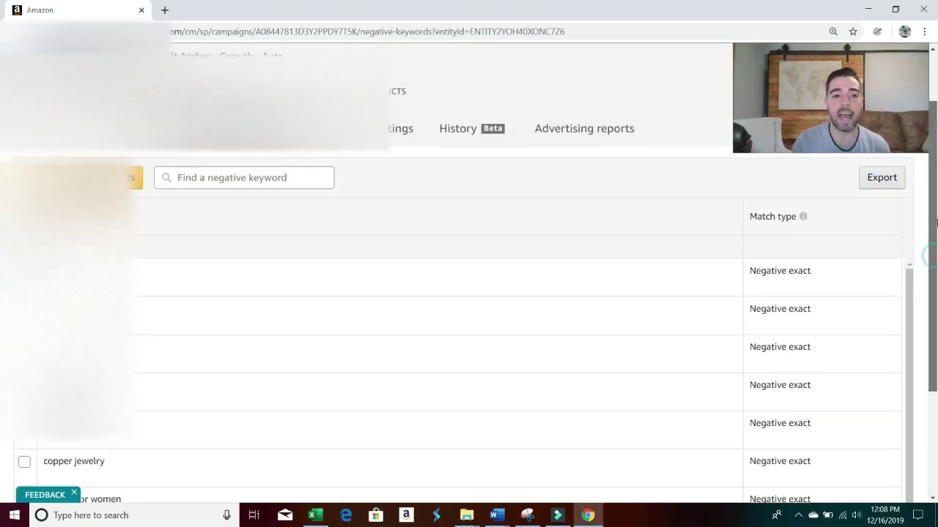
left_click_drag(935, 222, 934, 265)
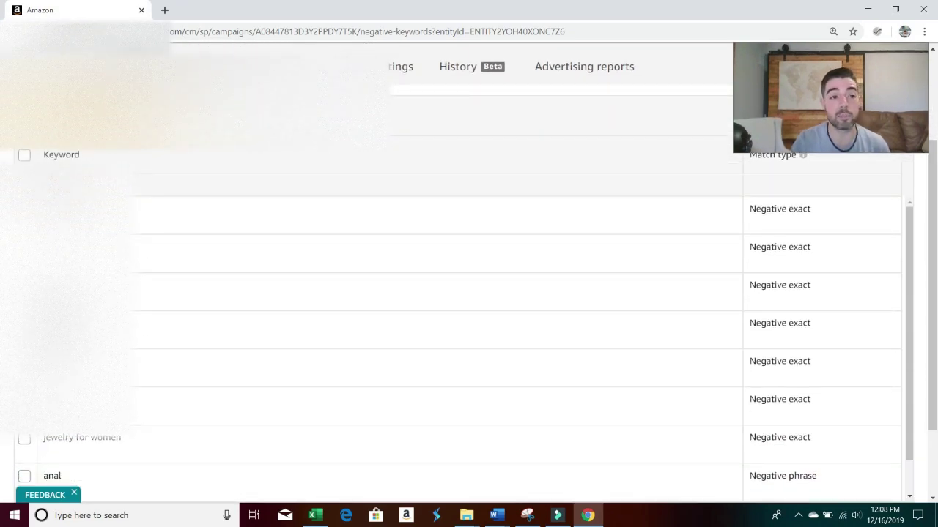
- Start adding negative keywords to the campaign with only the Negative exact match type enabled
left_click(76, 116)
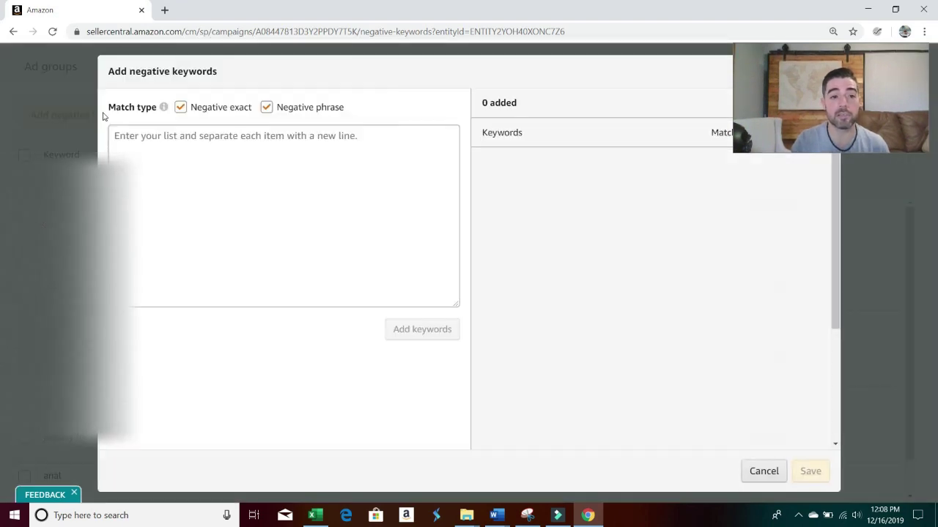
left_click(265, 108)
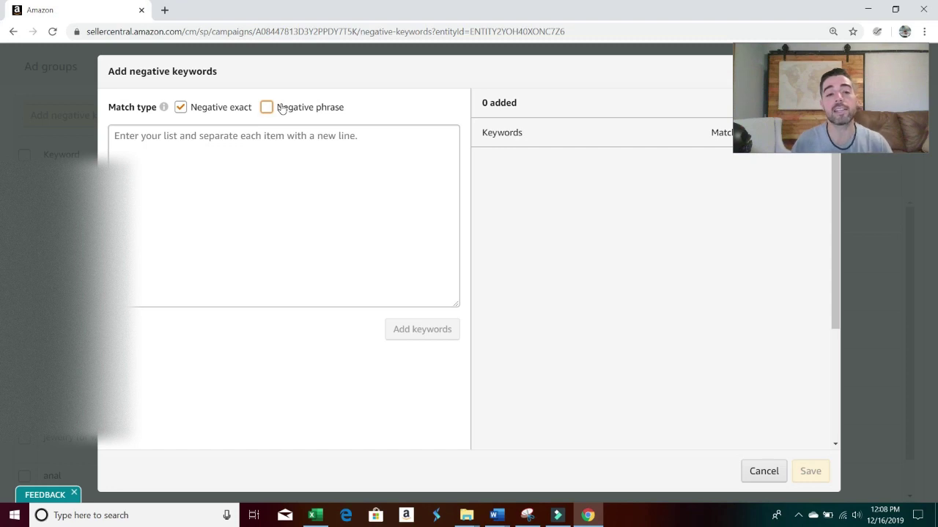
left_click(180, 108)
left_click(266, 108)
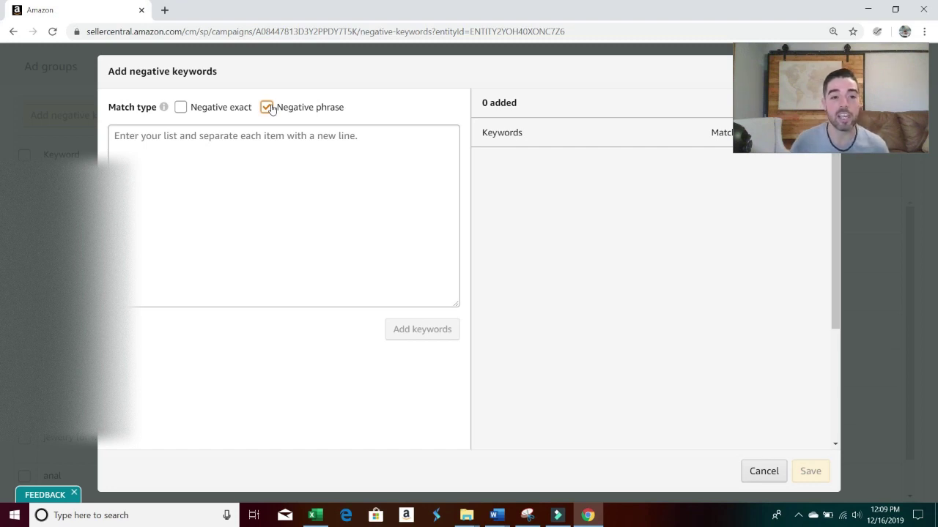
left_click(268, 107)
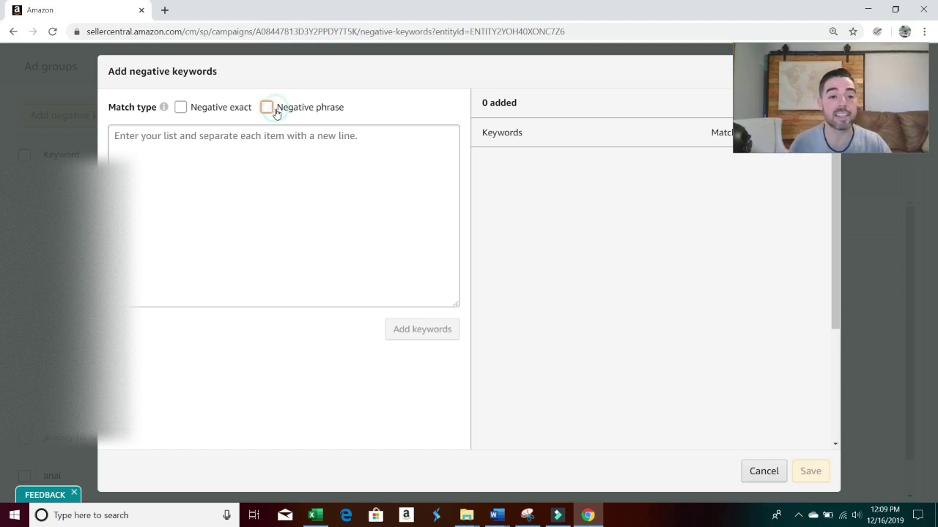
left_click(181, 107)
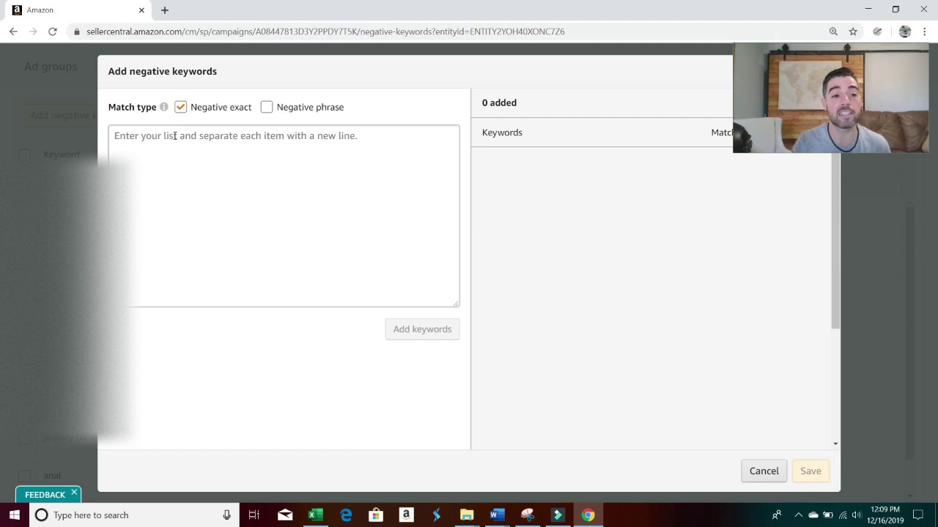
- Add "baby product" to the pending keyword list as a negative exact keyword
left_click(174, 135)
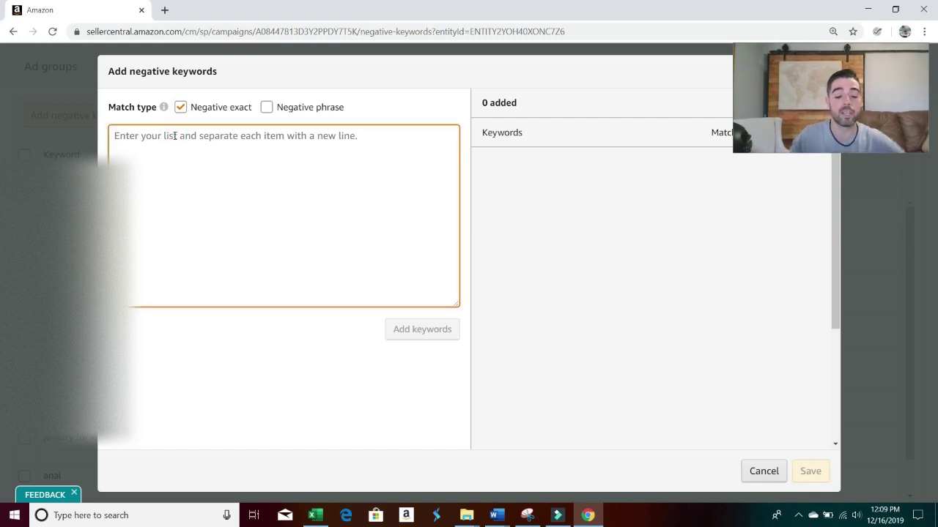
type("b")
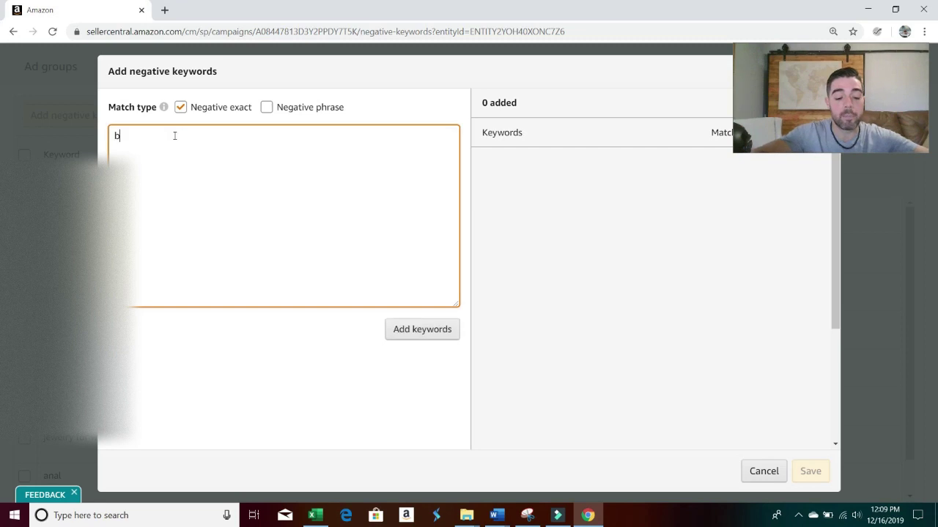
type("aby product")
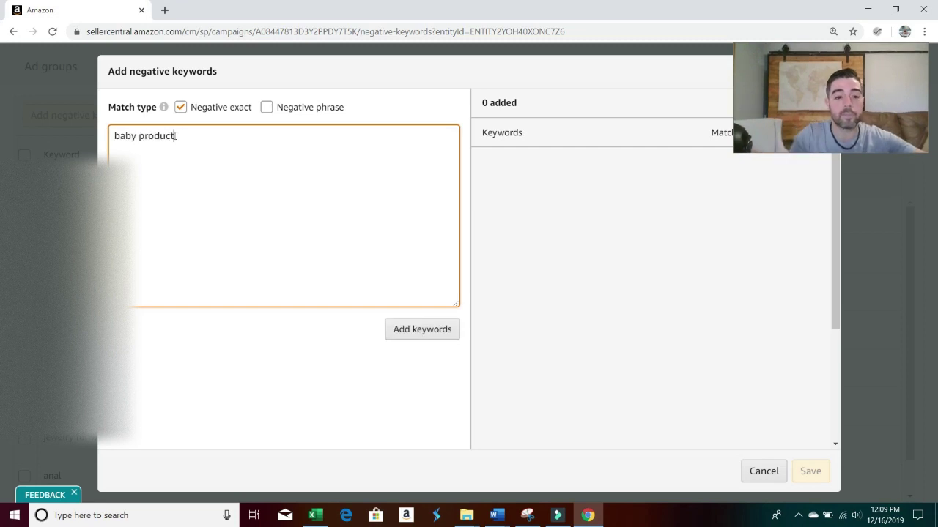
left_click(416, 331)
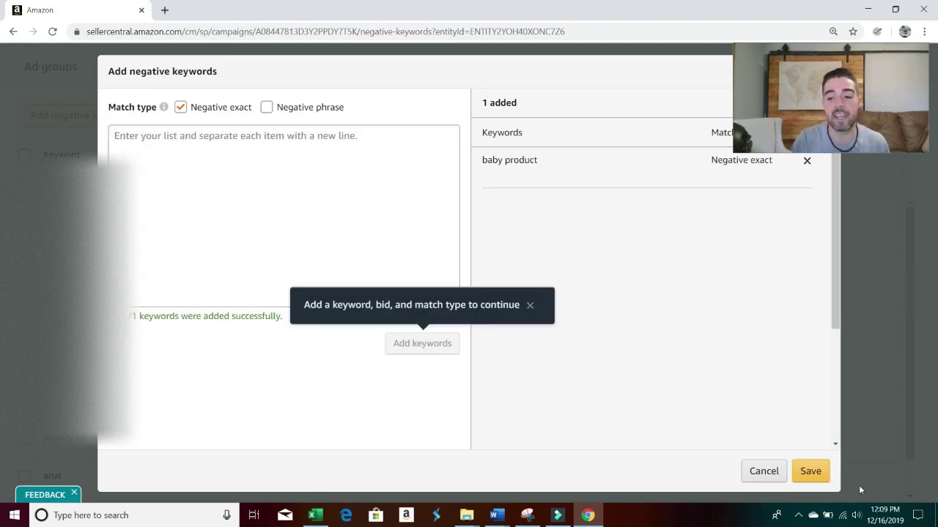
left_click(528, 305)
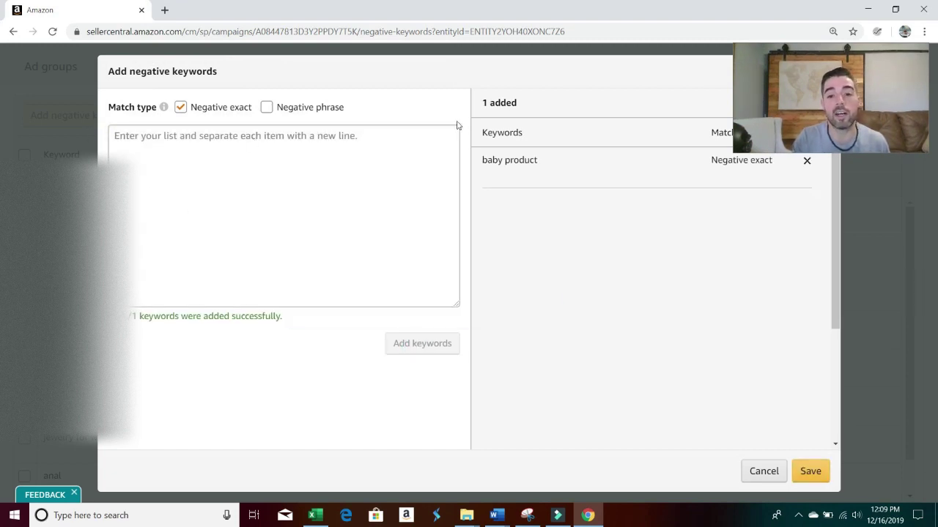
left_click(450, 345)
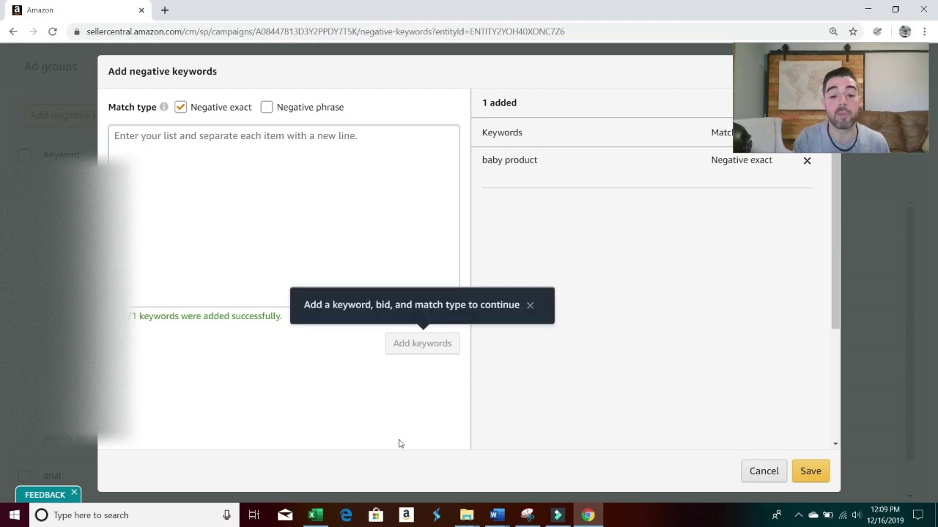
- Switch back to the search term report in Excel and copy the range I4190:I4204 in the Customer Search Term column
left_click(315, 515)
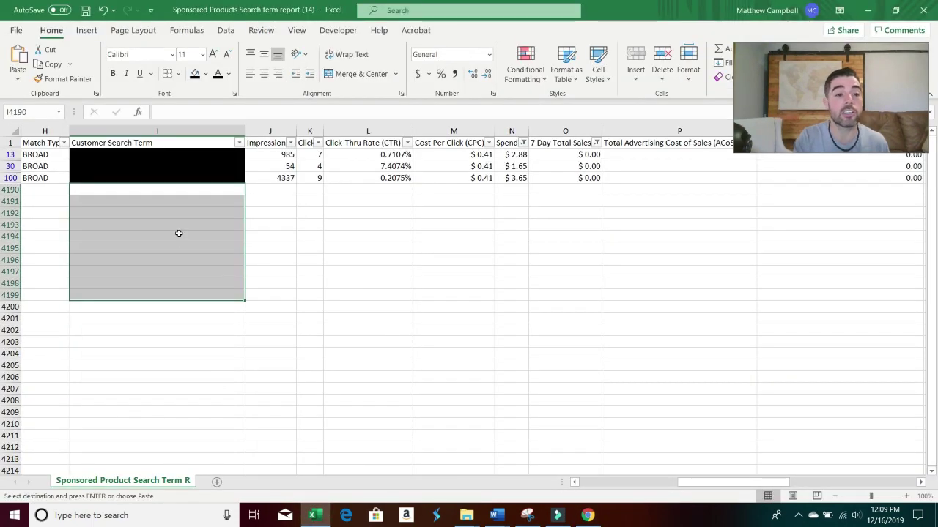
left_click(150, 193)
left_click(158, 353, "shift")
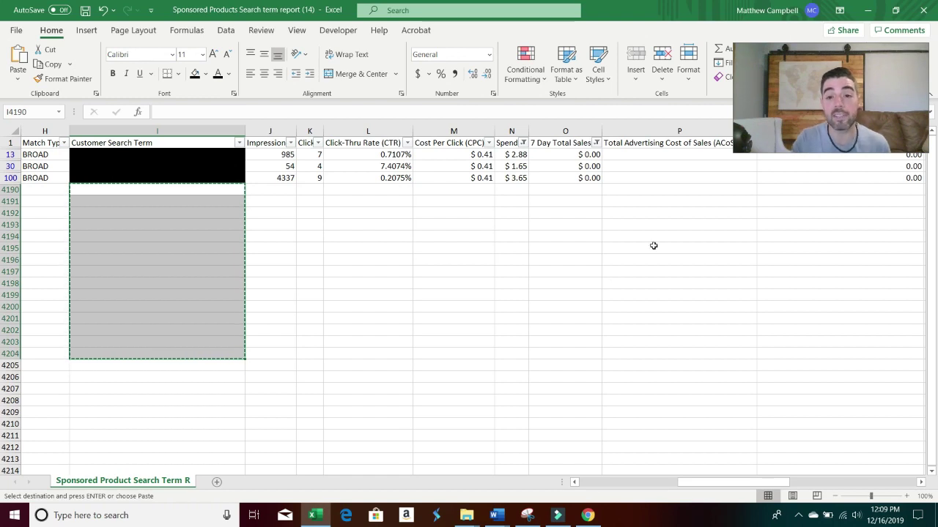
- Clear the Spend and 7 Day Total Sales filters by removing and re-adding the header row's filters
left_click(599, 142)
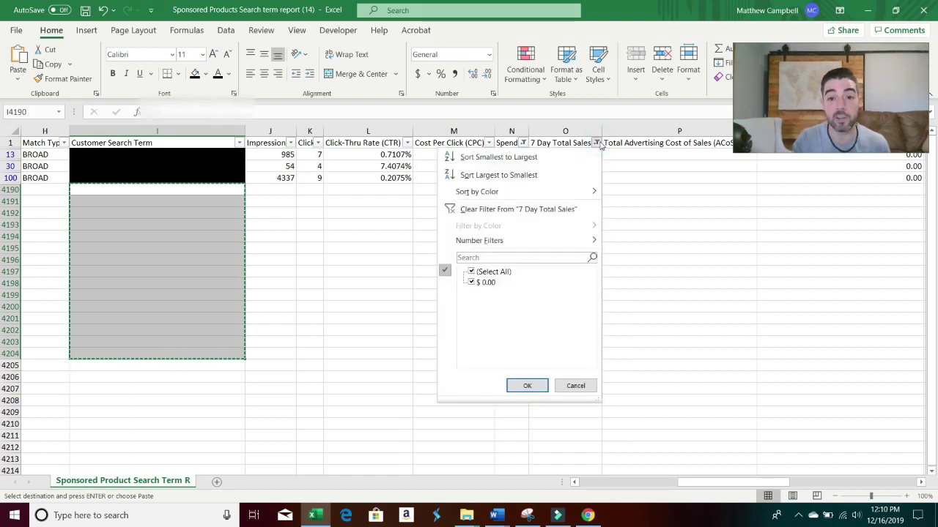
left_click(525, 386)
left_click(10, 142)
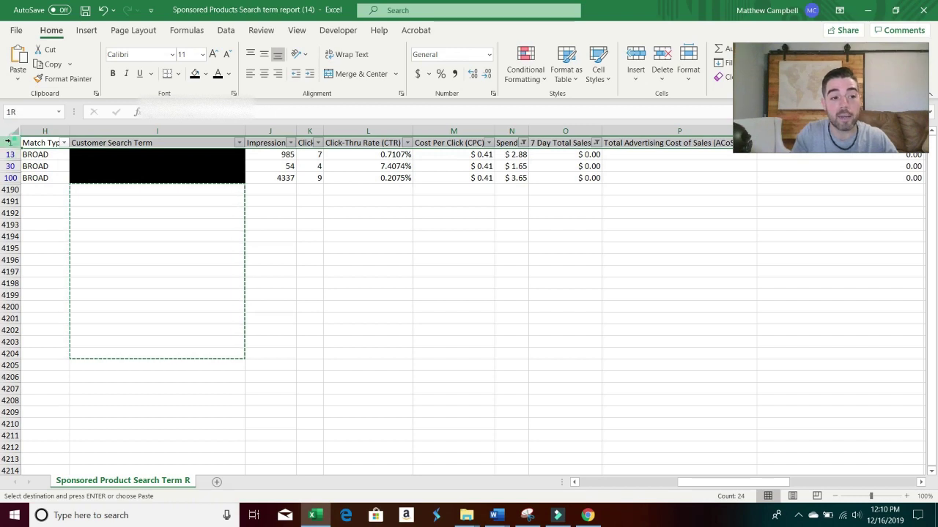
key("ctrl+shift+l")
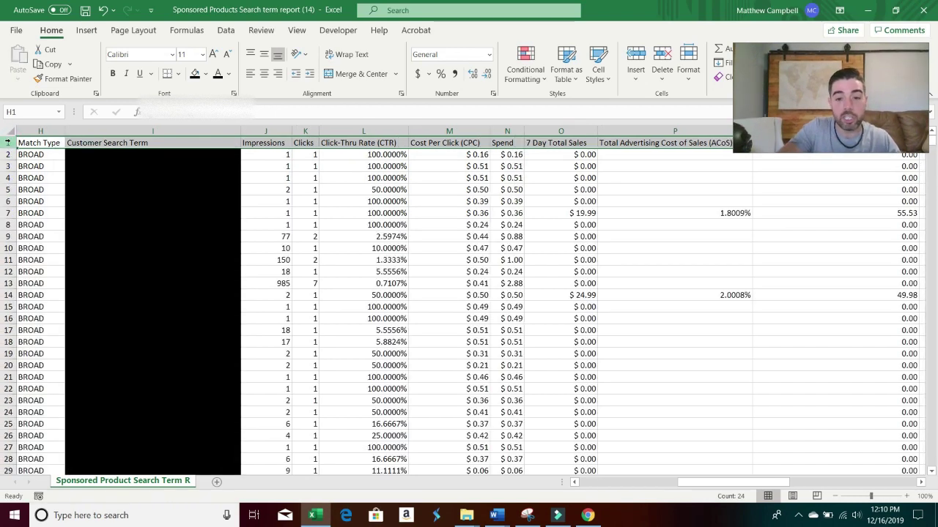
key("ctrl+z")
- Look through the header row from Campaign Name across to the Total Advertising Cost of Sales (ACoS) column
left_click(262, 143)
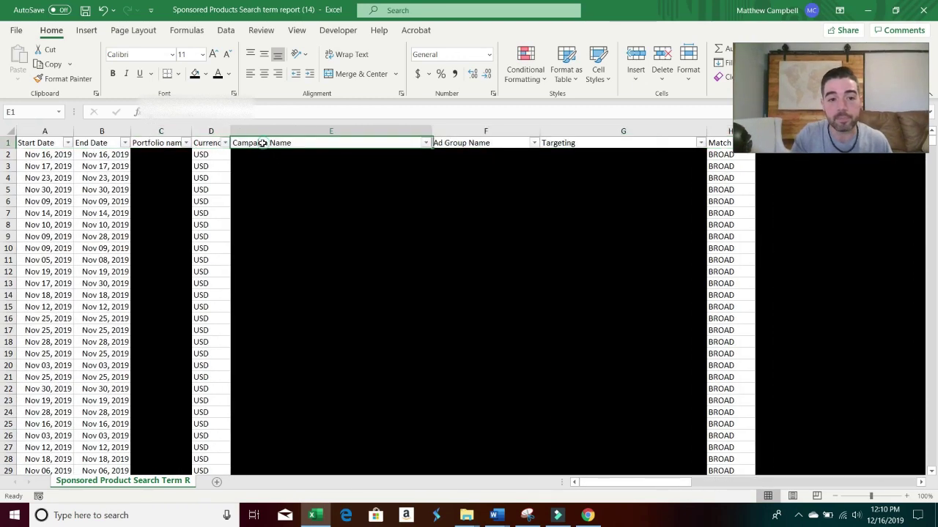
key("Right")
key("Right")
key("Right")
key("Right")
key("Right")
key("Right")
key("Right")
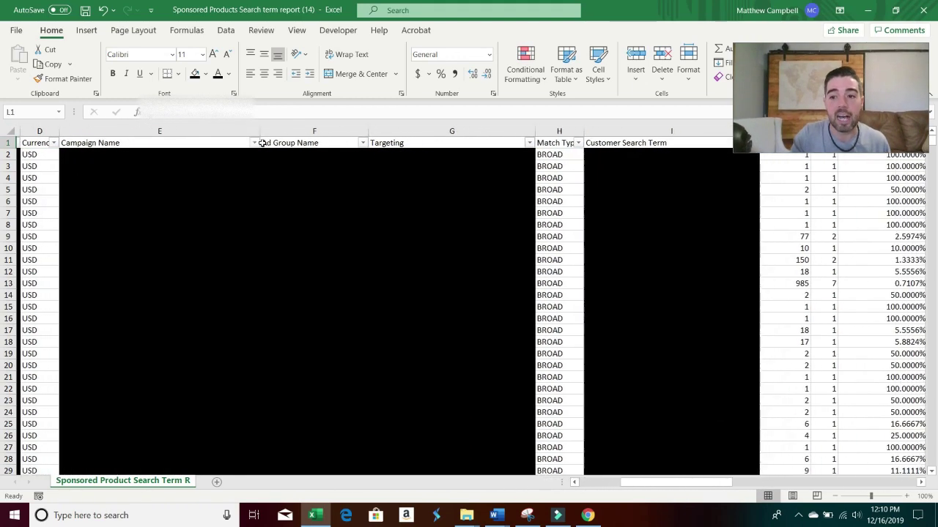
key("Right")
key("Right")
key("Right")
key("Right")
key("Right")
key("Right")
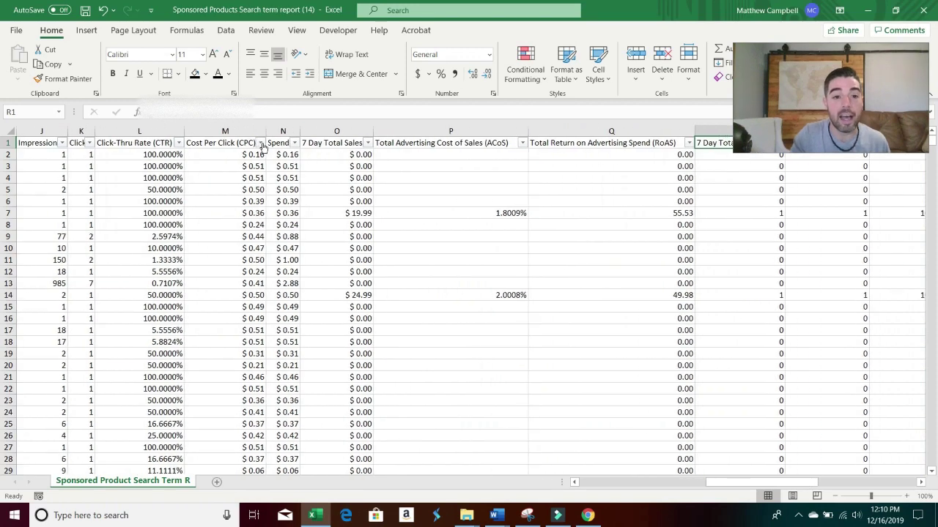
left_click(524, 143)
left_click(414, 272)
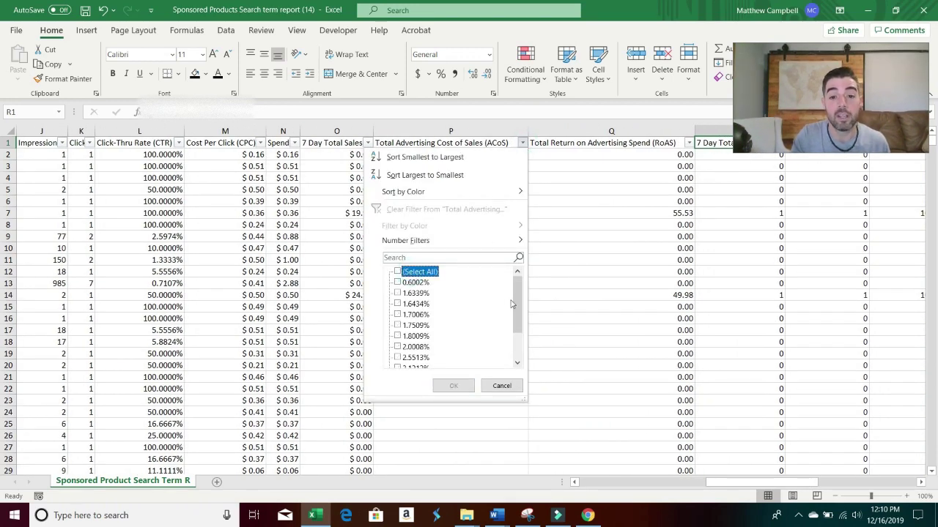
left_click_drag(518, 303, 517, 349)
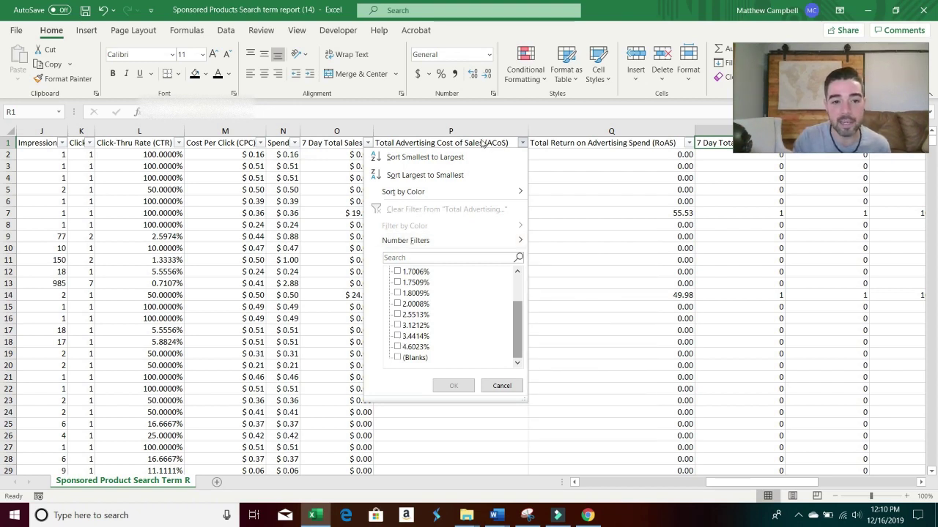
mouse_move(409, 248)
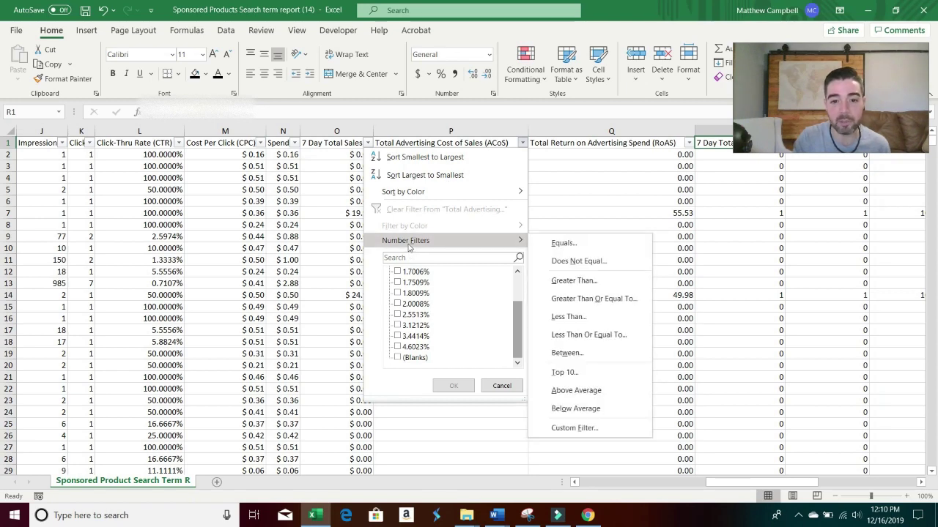
left_click(571, 283)
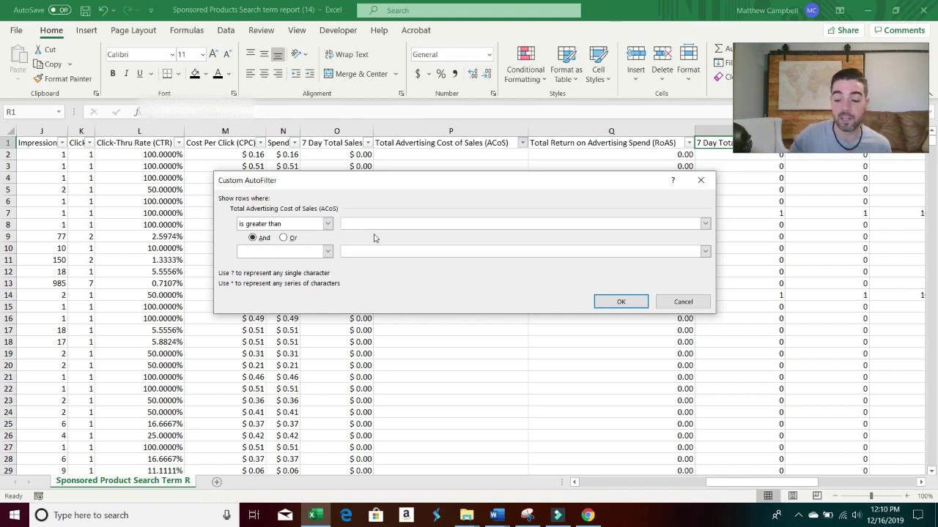
type(".5")
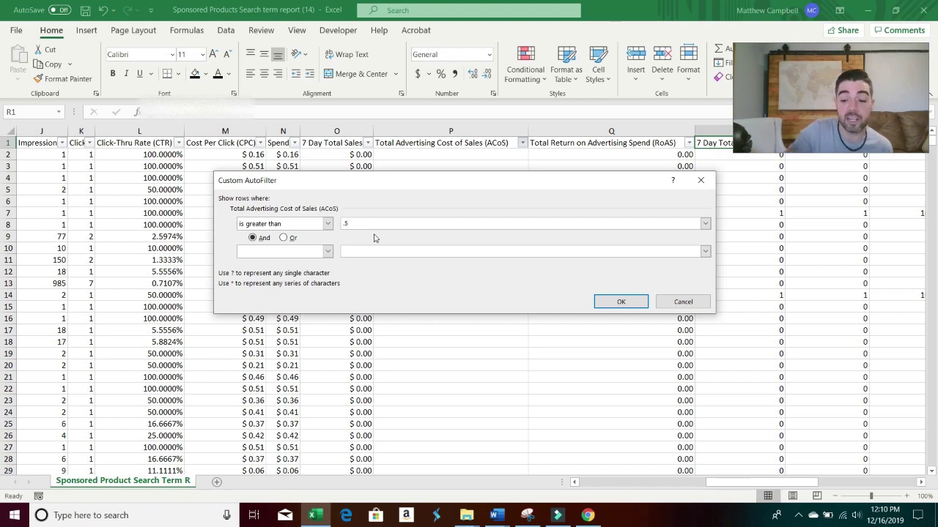
key("BackSpace")
type("7")
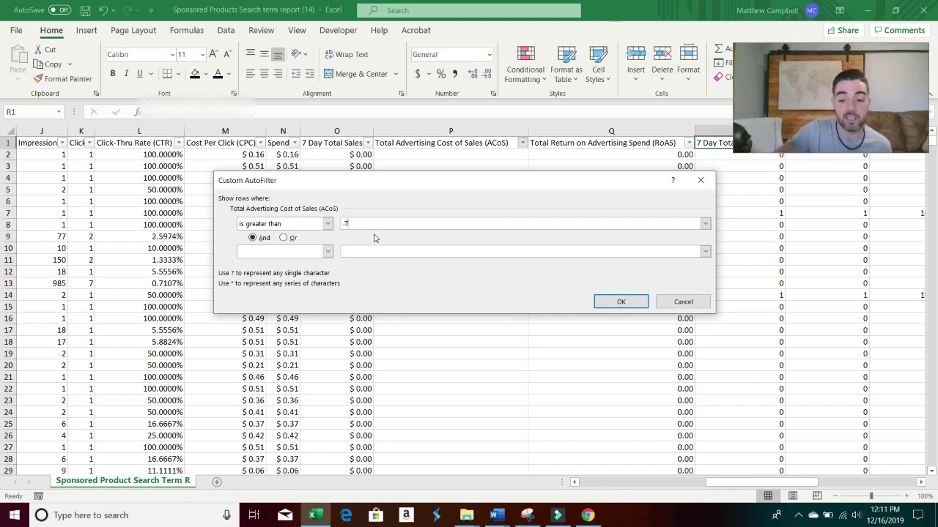
key("BackSpace")
type("3")
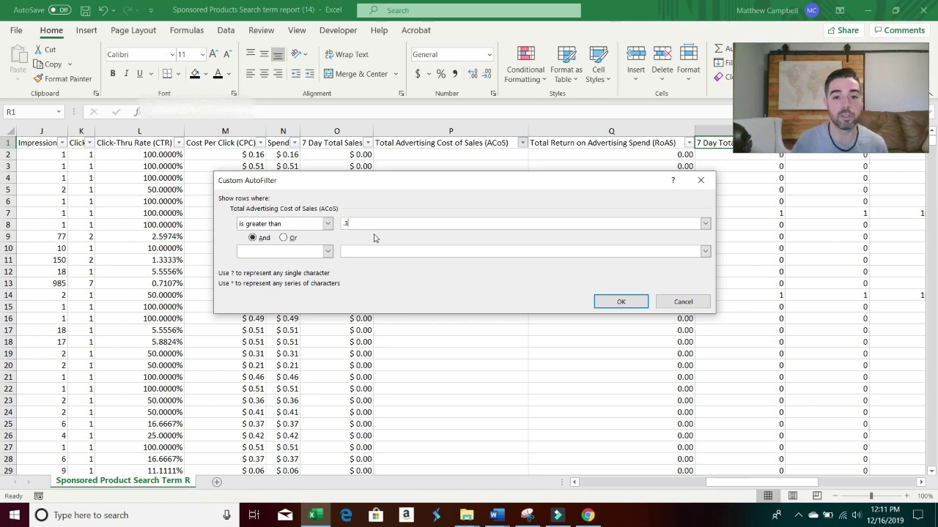
left_click(680, 300)
- Filter the Total Advertising Cost of Sales (ACoS) column to show only values greater than .02
left_click(437, 221)
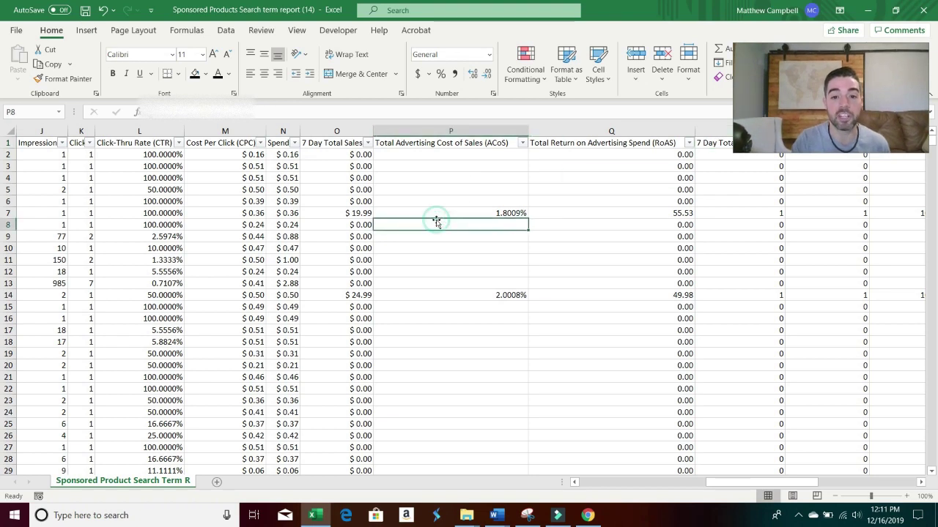
left_click(427, 211)
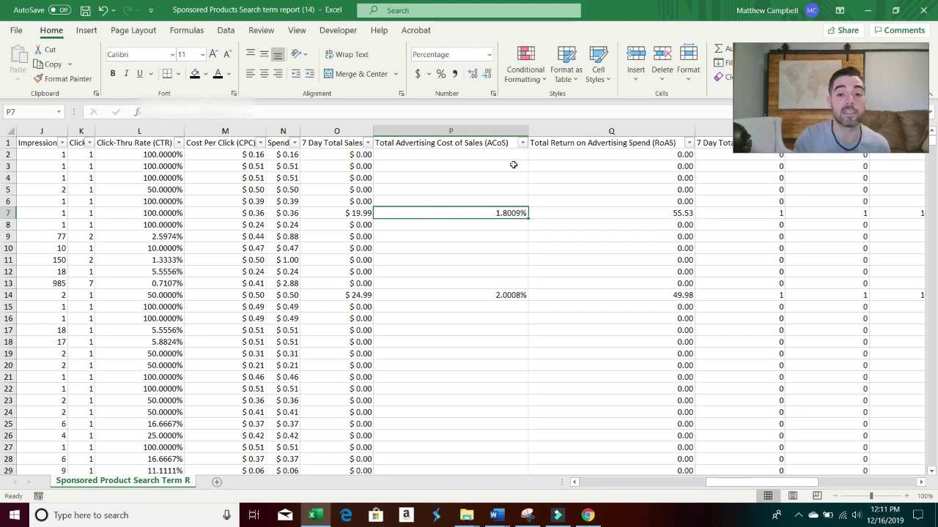
left_click(522, 142)
mouse_move(420, 249)
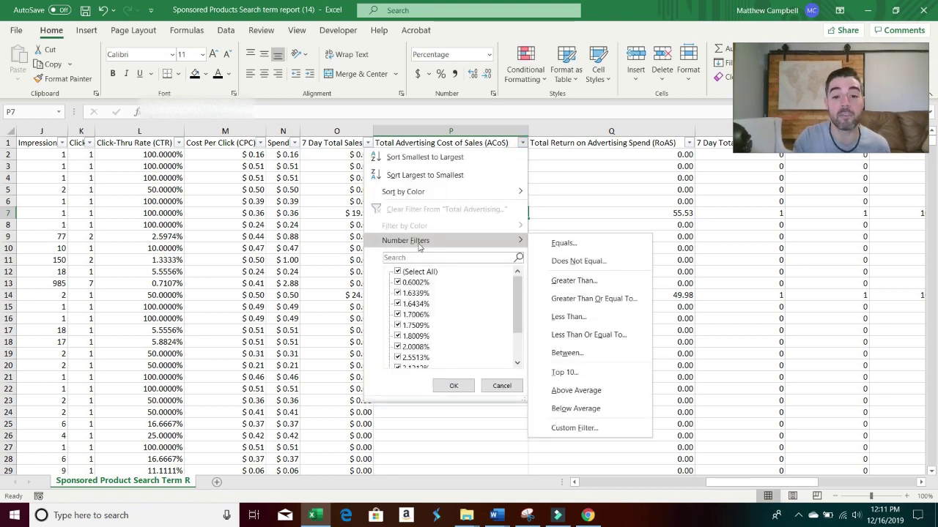
left_click(564, 281)
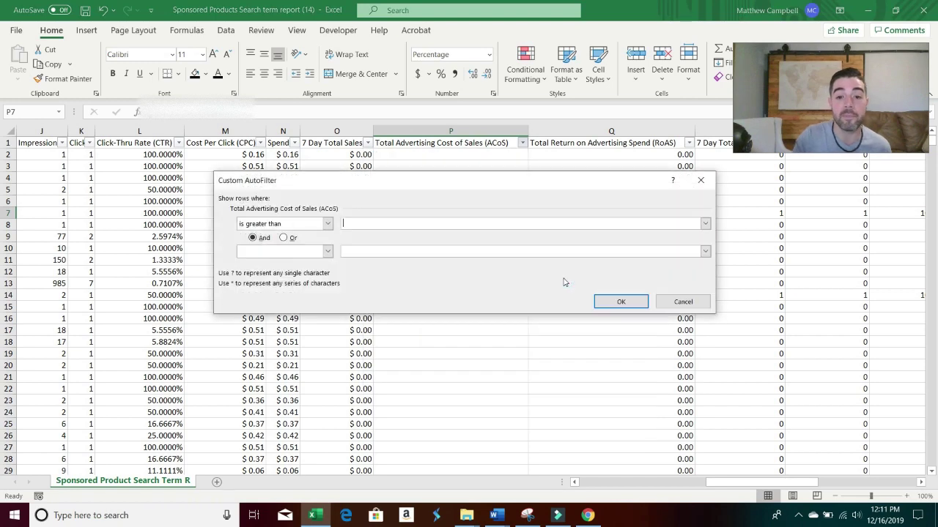
type(".02")
key("Return")
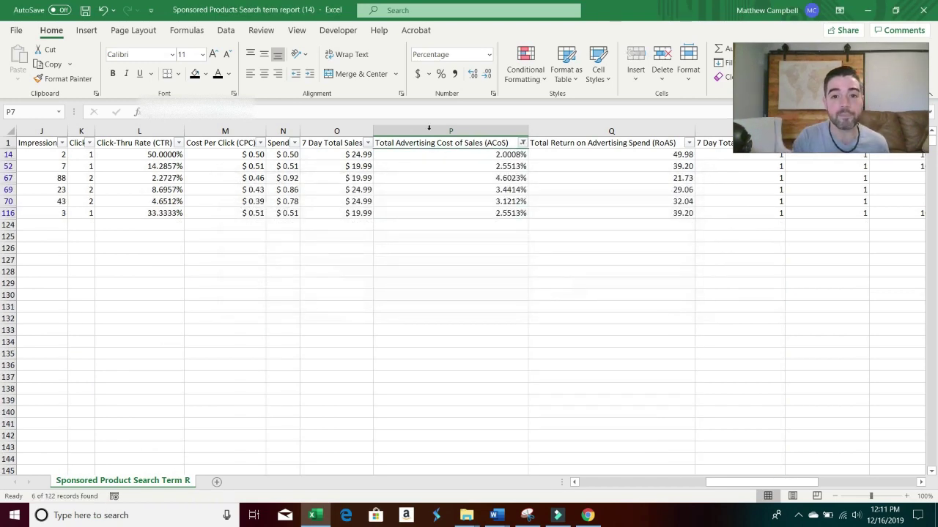
- Examine the filtered rows across the columns from Campaign Name to Total Return on Advertising Spend (RoAS)
left_click(424, 165)
key("Left")
key("Left")
key("Left")
key("Left")
key("Left")
key("Left")
key("Left")
key("Left")
key("Left")
key("Left")
key("Left")
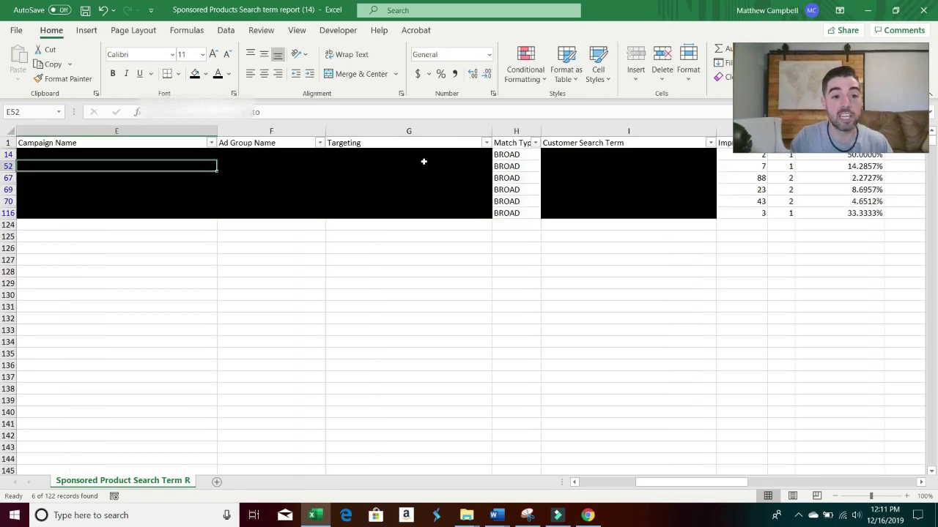
key("Right")
key("Right")
key("Right")
key("Right")
key("Right")
key("Right")
key("Right")
key("Right")
key("Right")
key("Right")
key("Right")
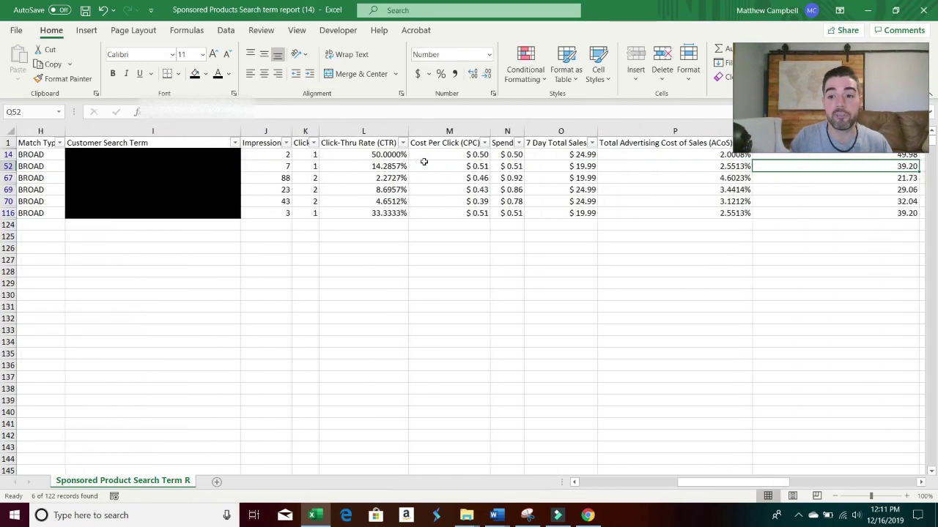
key("Left")
key("Left")
key("Left")
key("Left")
key("Left")
key("Left")
key("Left")
key("Left")
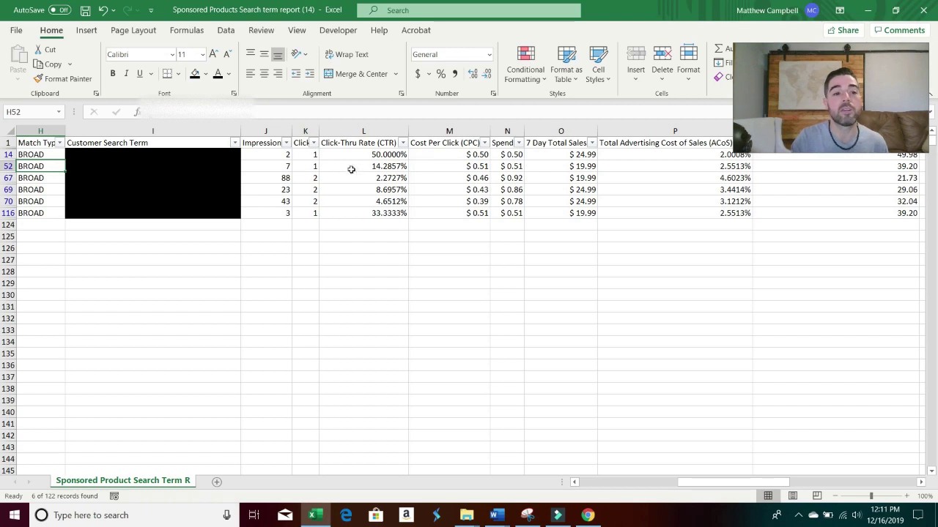
- Select the filtered Customer Search Term cells, then the blank range I127:I132, and switch to the keyword entry of Amazon's Add negative keywords dialog
left_click_drag(207, 153, 188, 212)
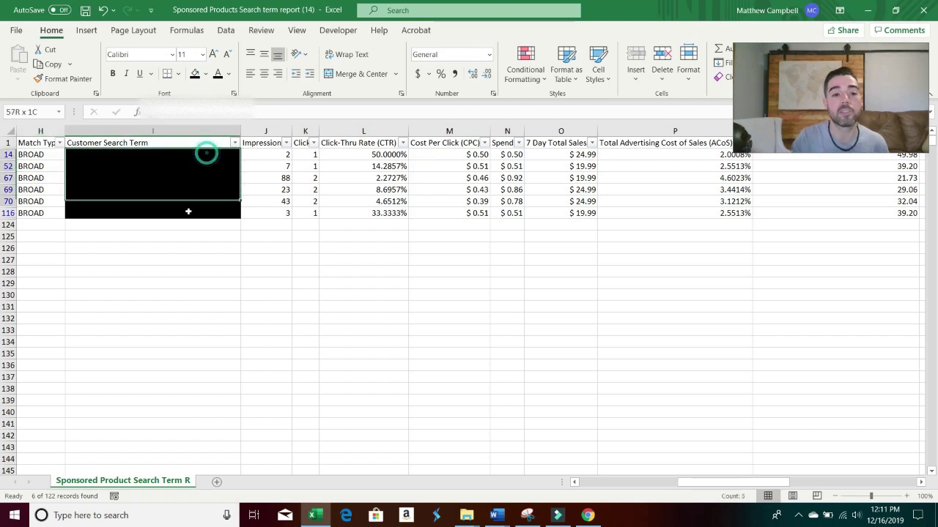
left_click(186, 257)
left_click_drag(186, 259, 176, 317)
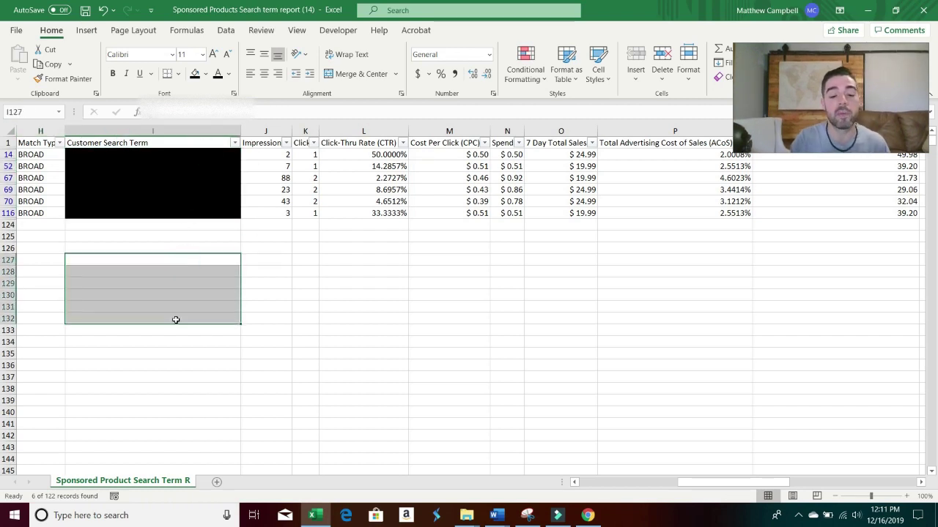
left_click(587, 515)
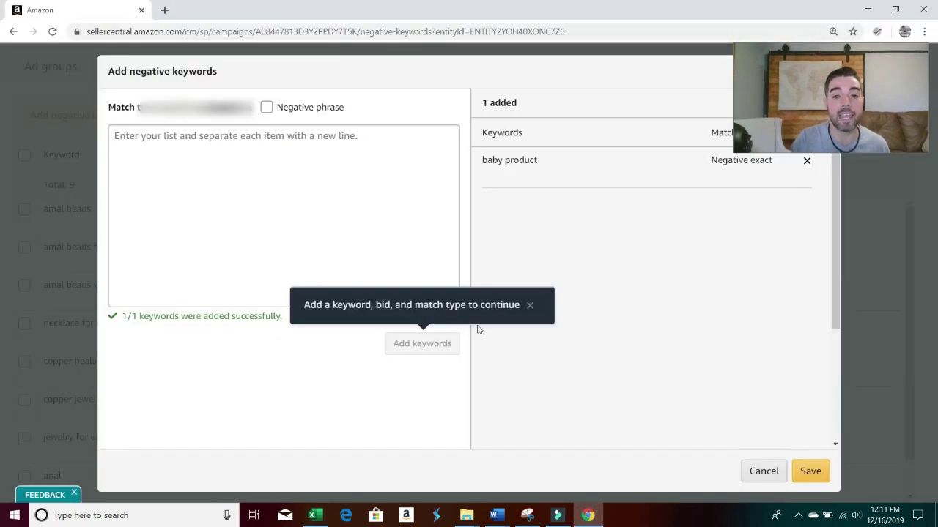
left_click(315, 153)
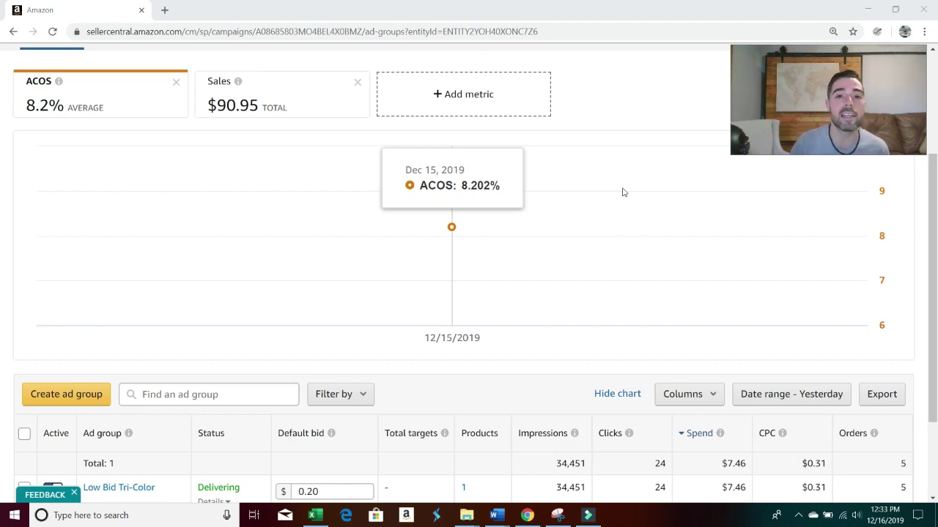
- Switch to Excel and enter =1.78 in cell B2 of Sheet1
left_click(315, 515)
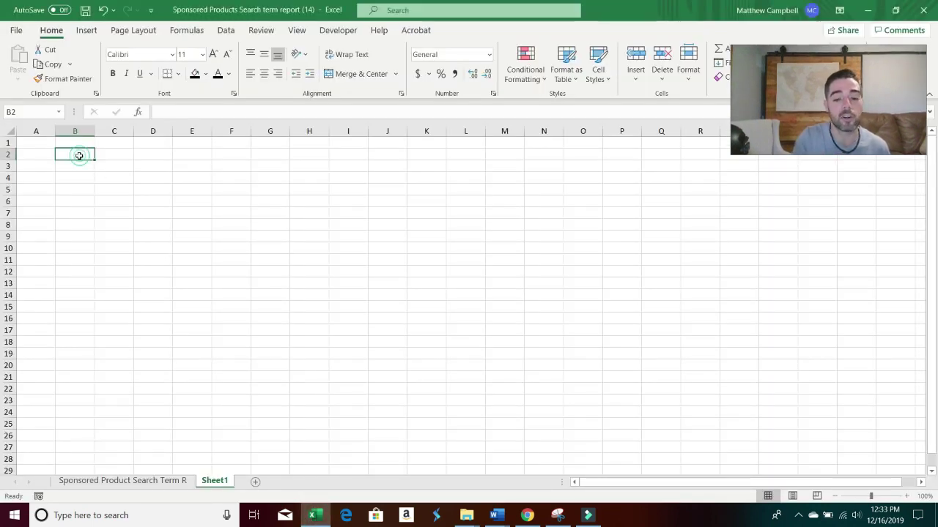
type("=1.78")
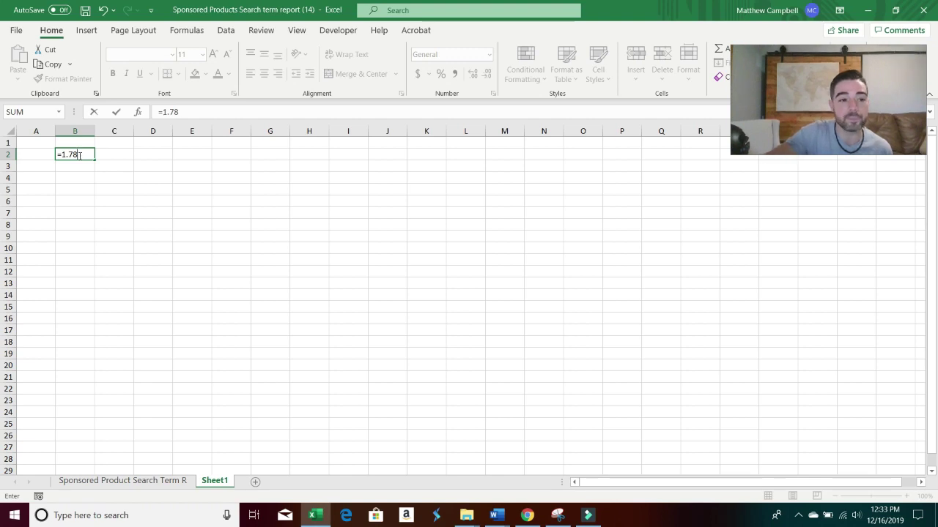
key("Return")
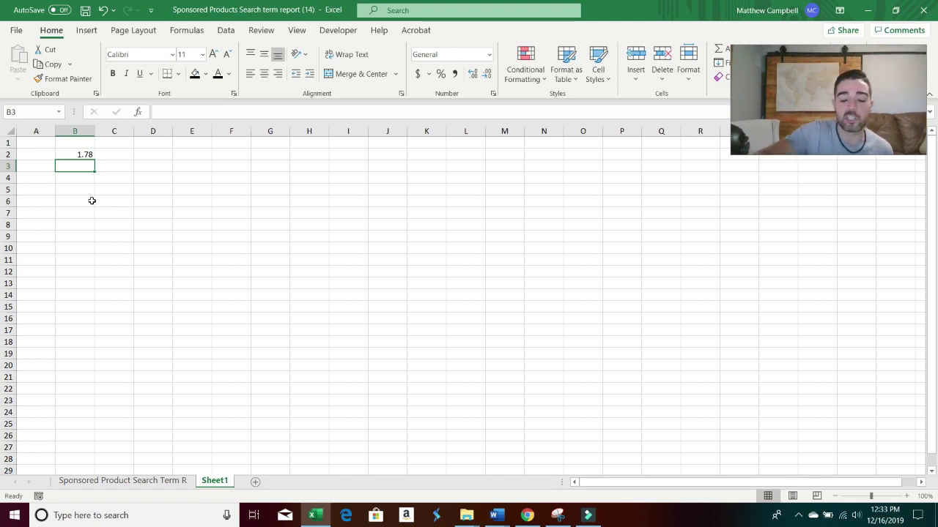
- Calculate 90 percent of the value in B2 by entering =B2*.9 in cell B3
type("=")
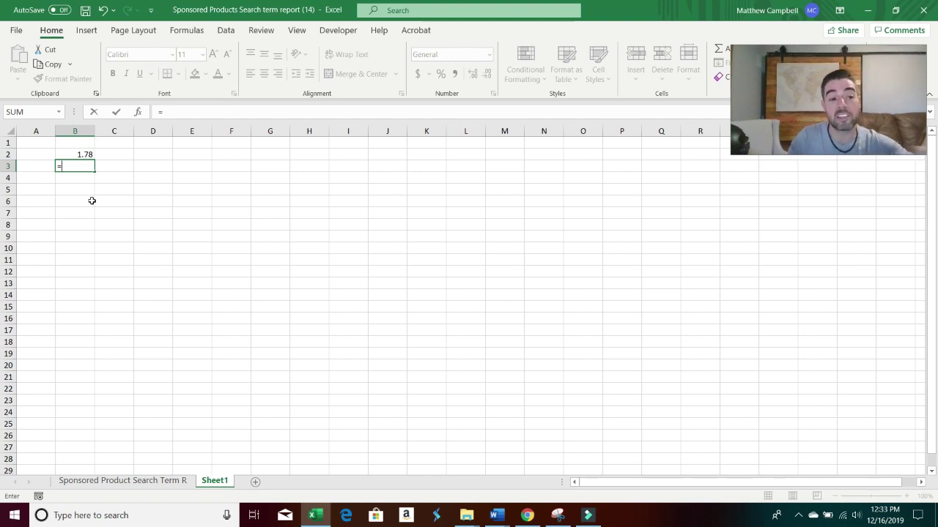
key("Up")
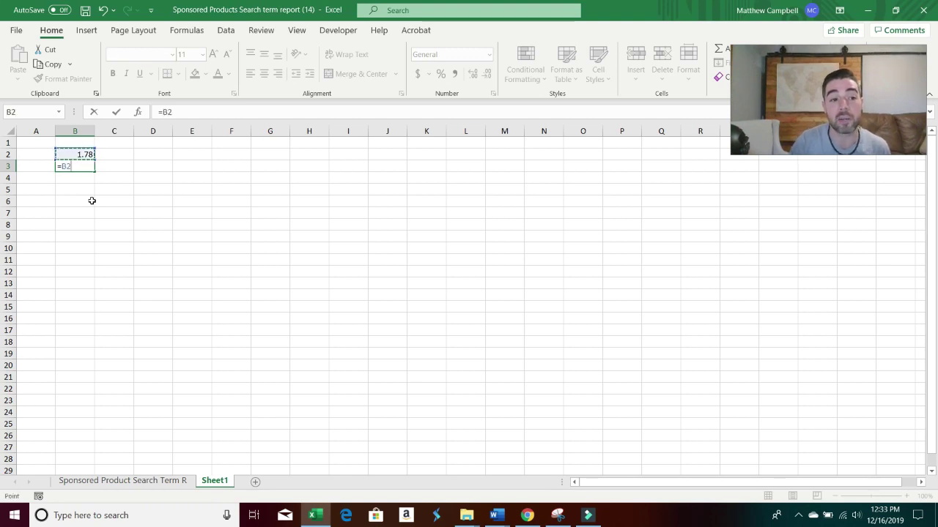
type("*")
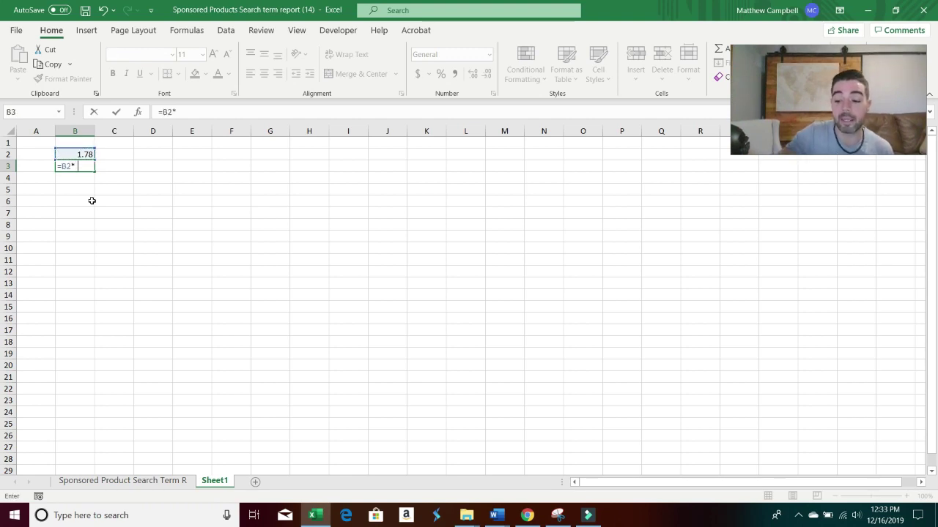
type(".9")
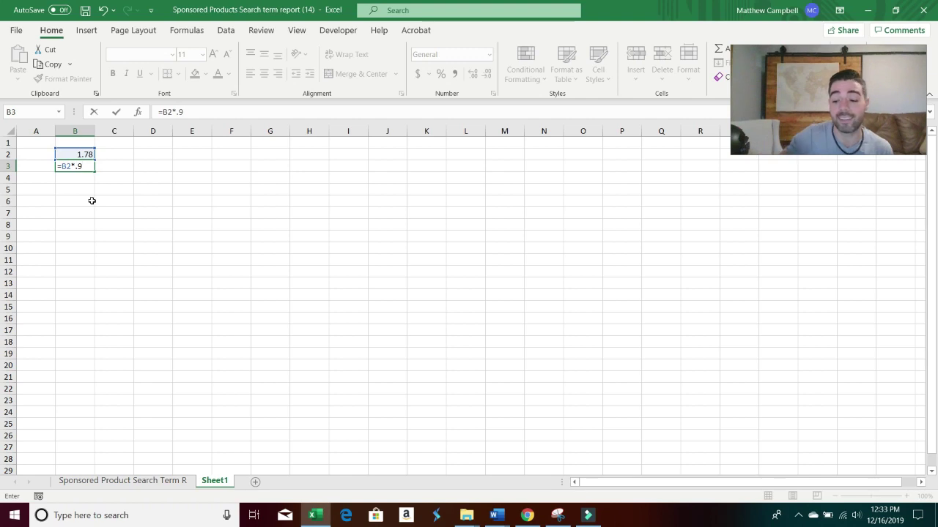
key("Return")
left_click(77, 167)
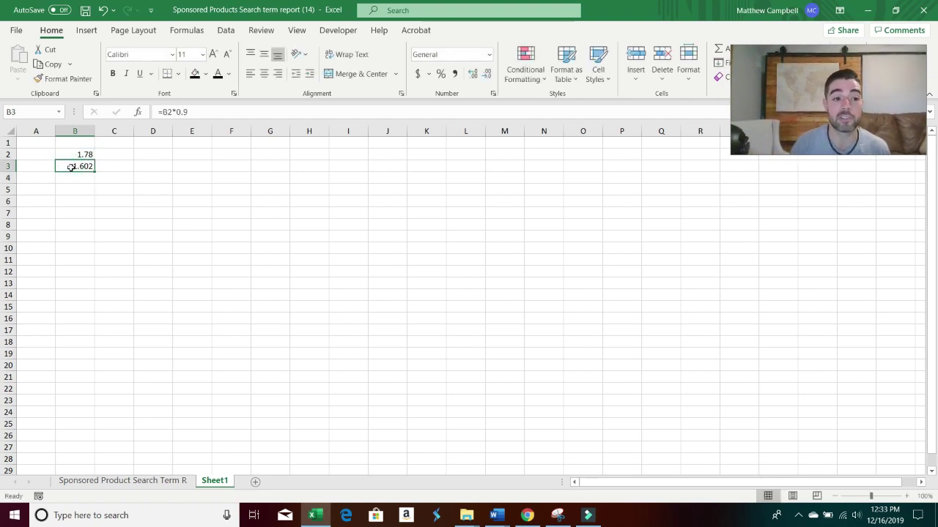
- Switch to Amazon Seller Central, review the Low Bid Tri-Color campaign's ad group metrics and default bid, and open its placements
left_click(527, 515)
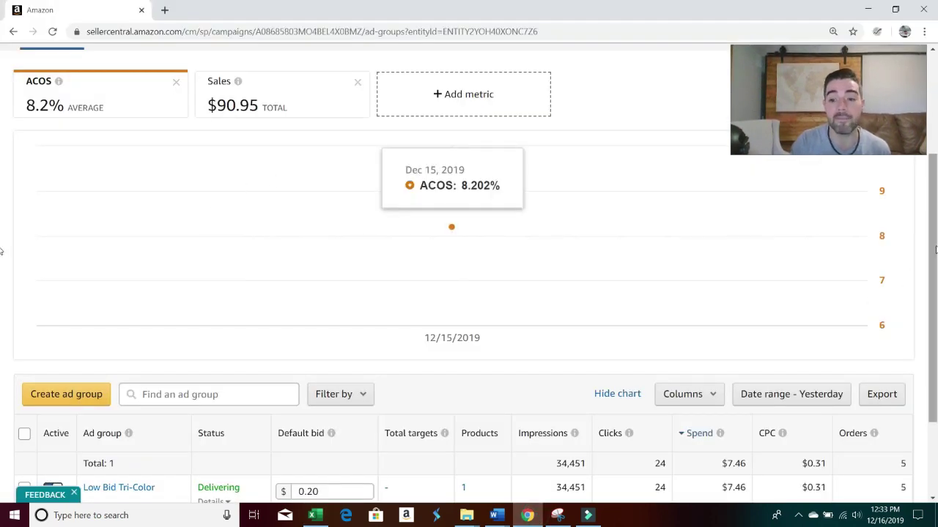
left_click_drag(931, 250, 928, 316)
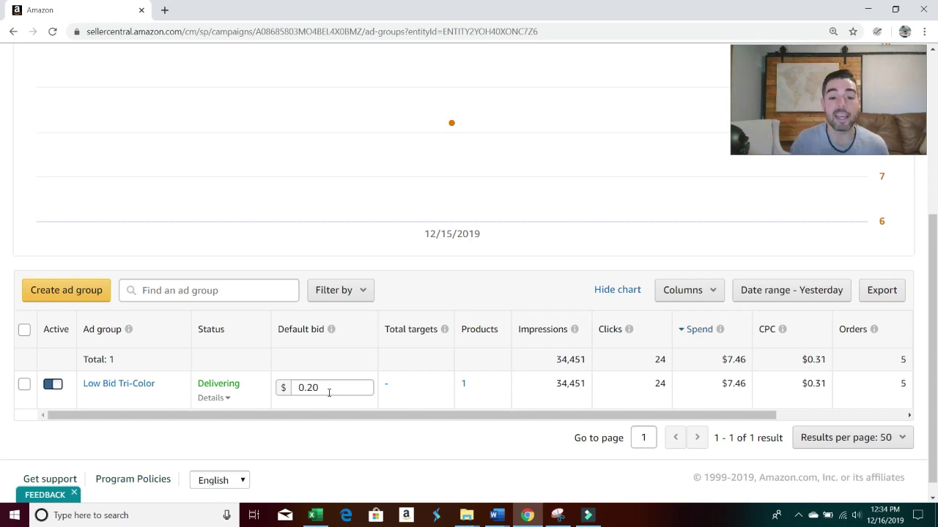
scroll(2, 293, "up", 3)
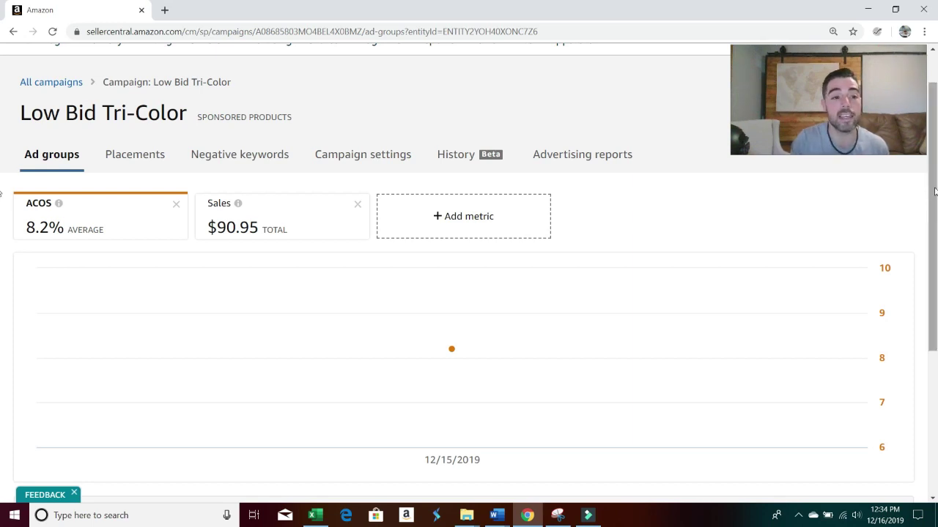
left_click_drag(929, 197, 935, 223)
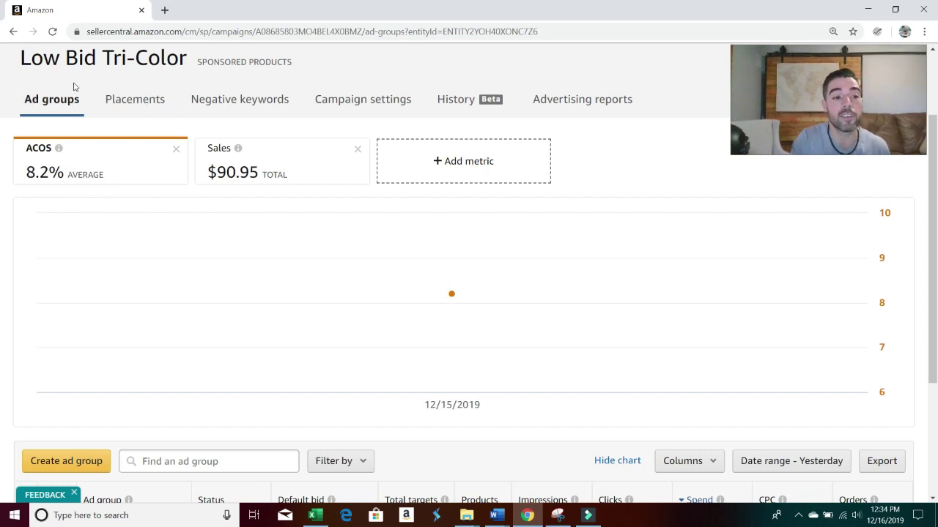
left_click(154, 101)
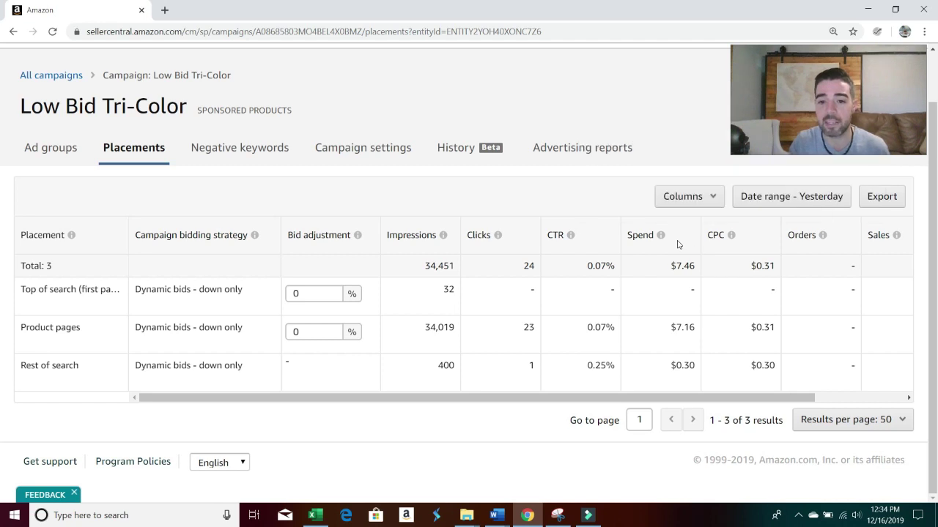
- Set the placements report's date range to Last 30 days and review each placement's metrics through ACOS
mouse_move(822, 235)
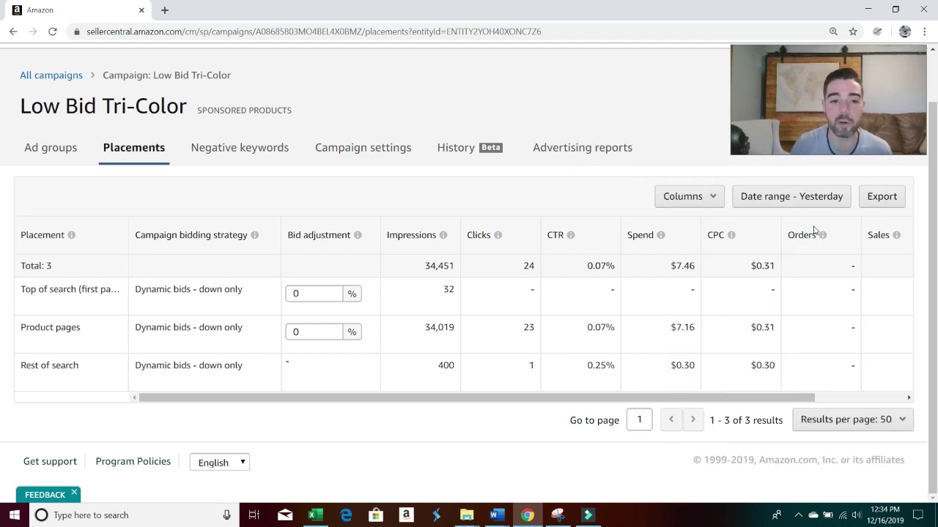
left_click(791, 199)
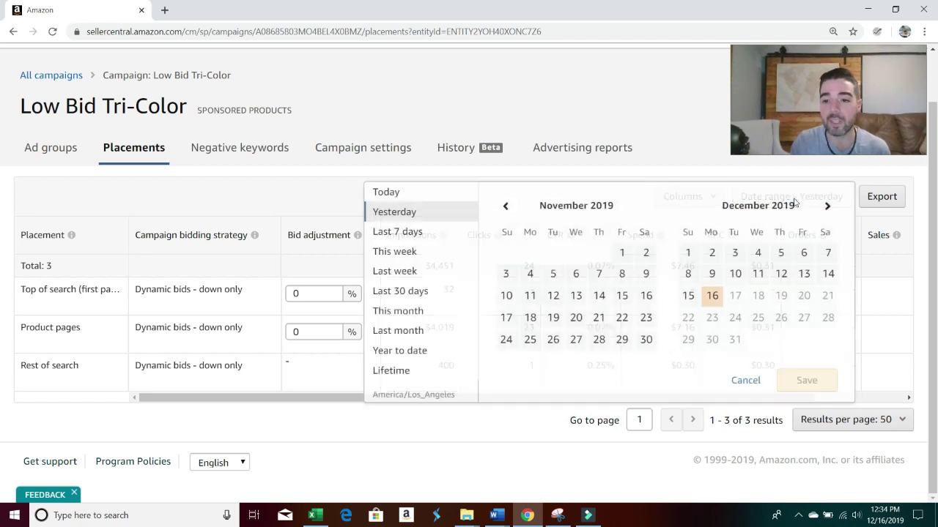
left_click(407, 291)
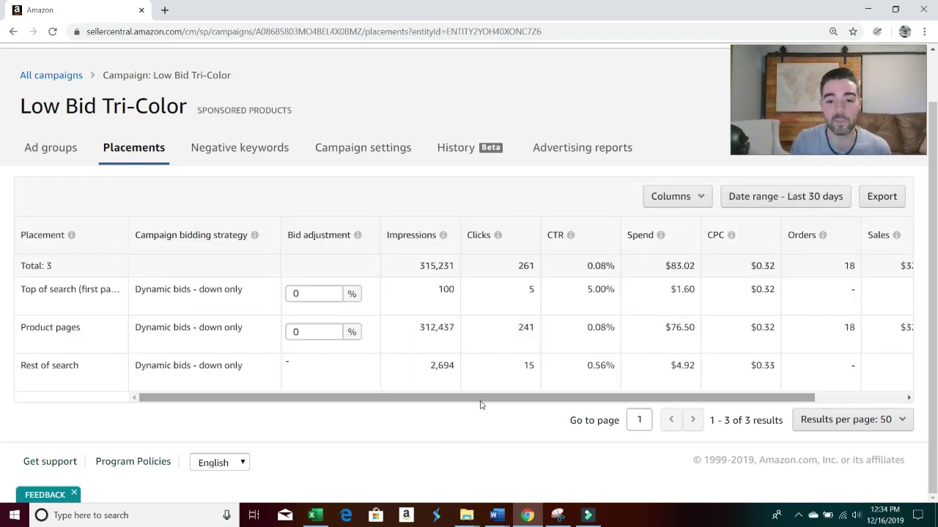
left_click_drag(475, 403, 611, 397)
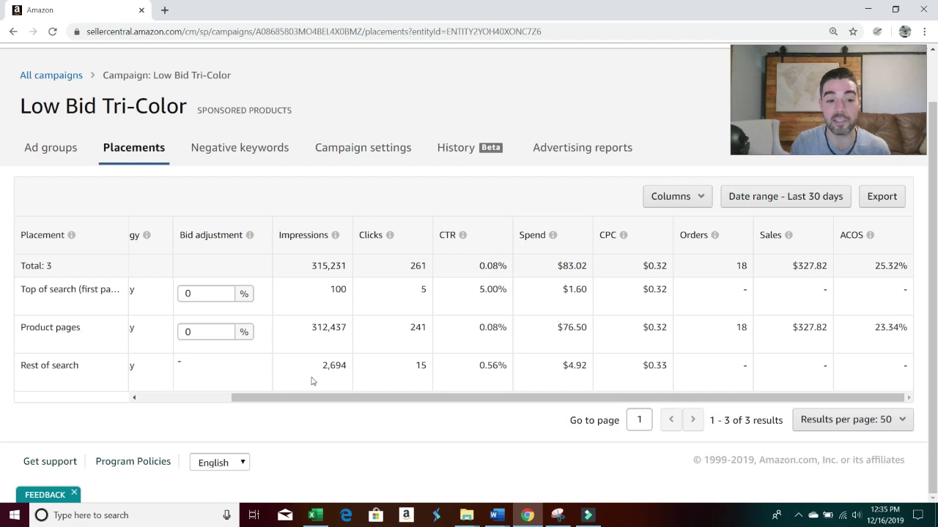
left_click_drag(344, 400, 216, 399)
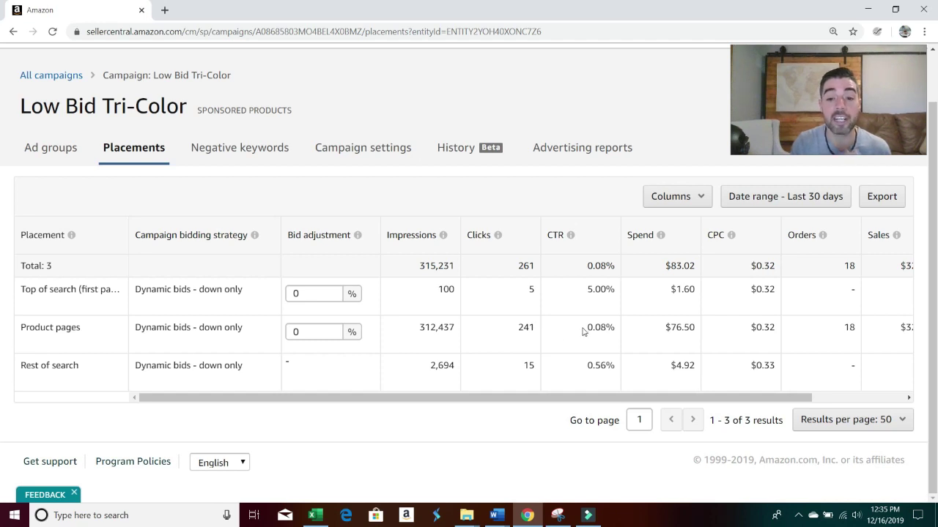
- Try a 10% bid adjustment for the Product pages placement and reset it to 0%
left_click(318, 331)
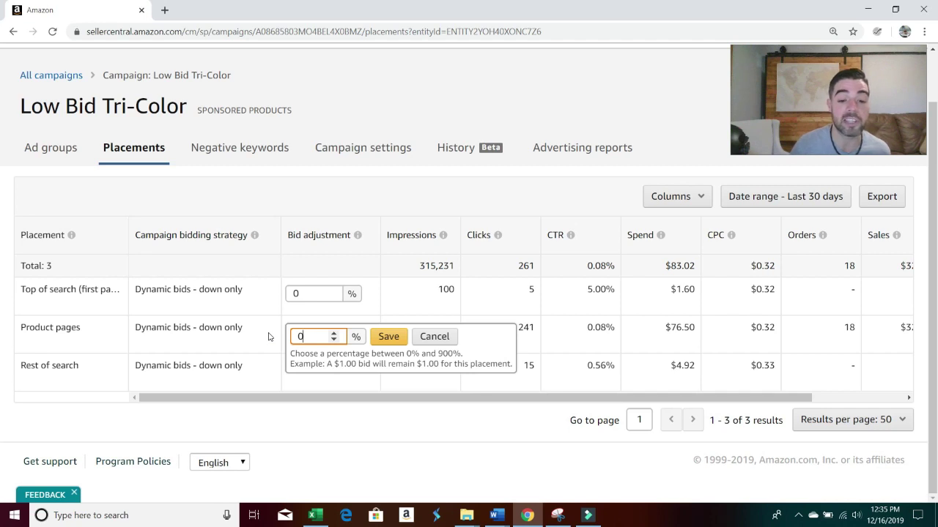
key("BackSpace")
type("10")
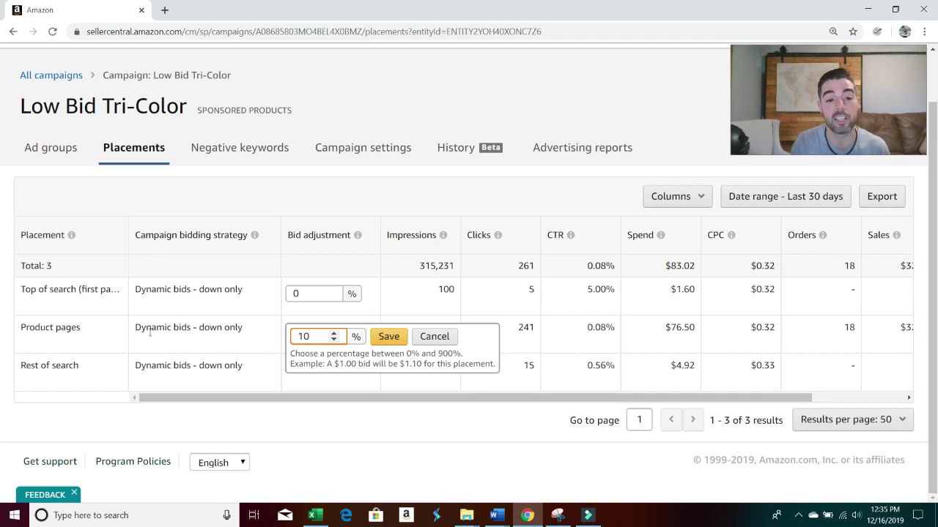
key("BackSpace")
key("BackSpace")
type("0")
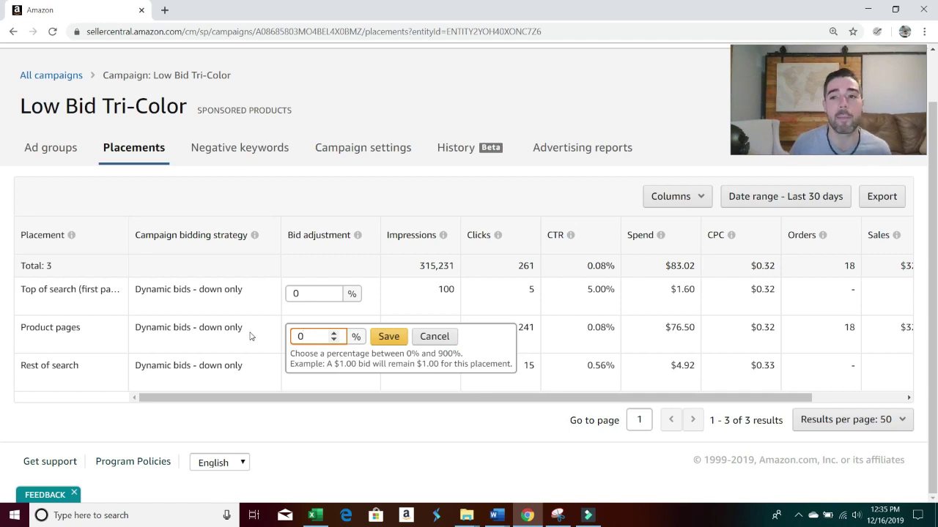
left_click(319, 297)
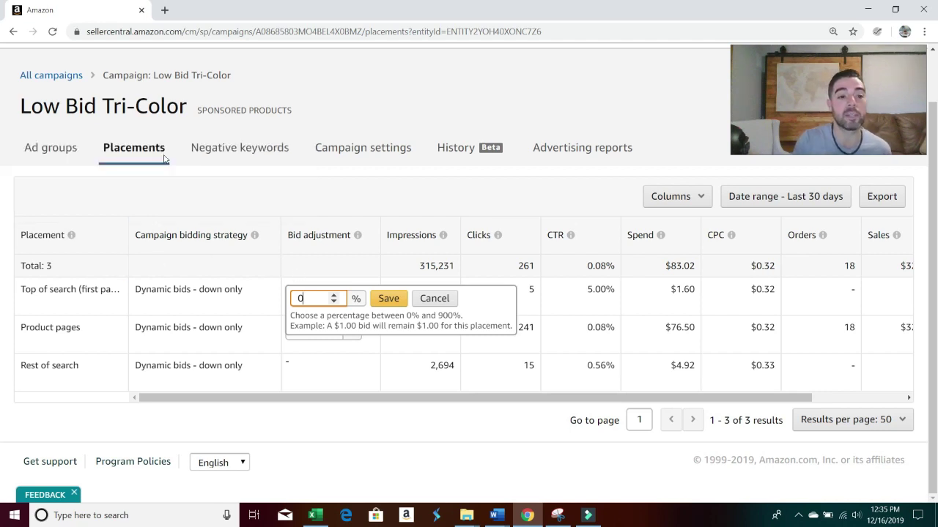
- Open the targeting view of the Low Bid Tri-Color ad group and review its automatic targeting groups' metrics through ACOS
left_click(56, 147)
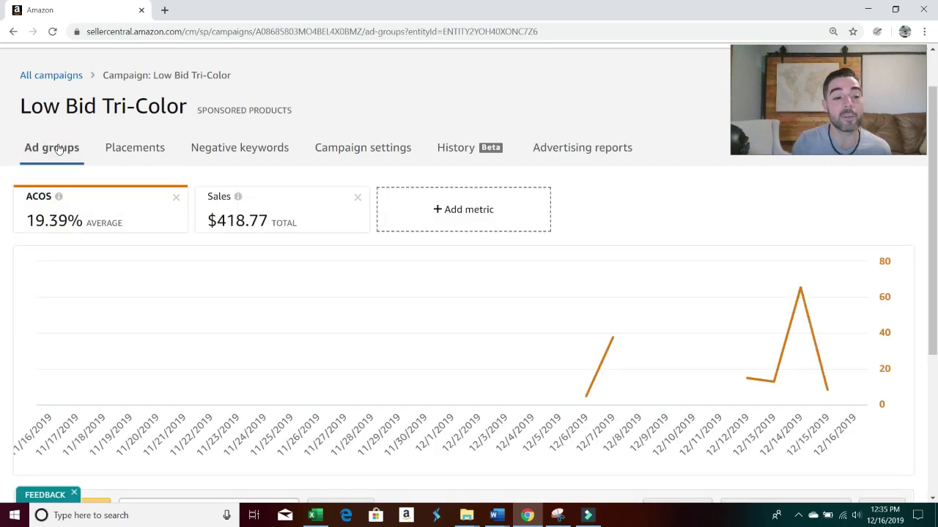
scroll(58, 149, "down", 3)
scroll(59, 147, "down", 2)
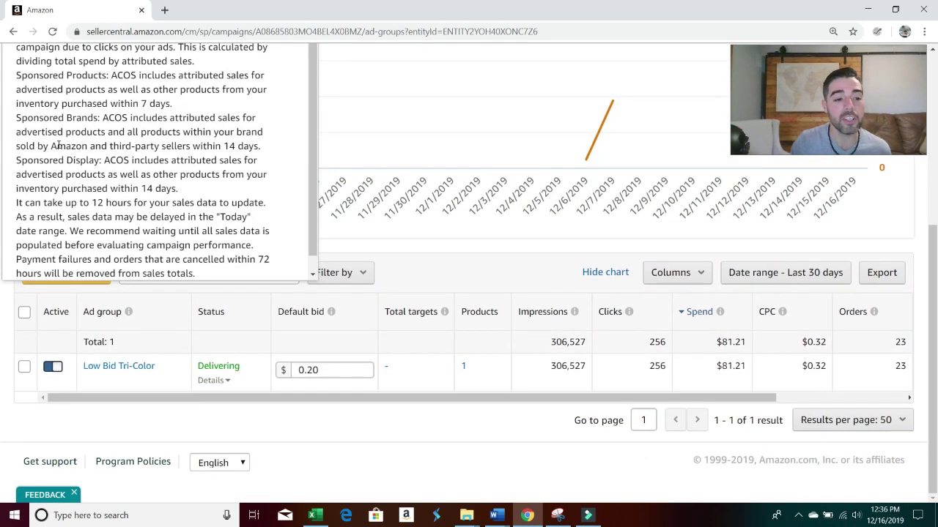
left_click(119, 366)
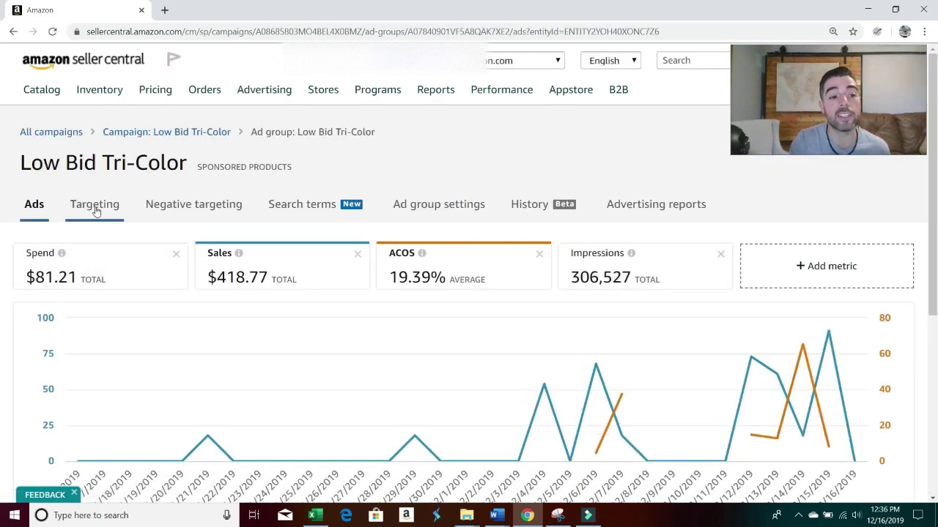
left_click(95, 209)
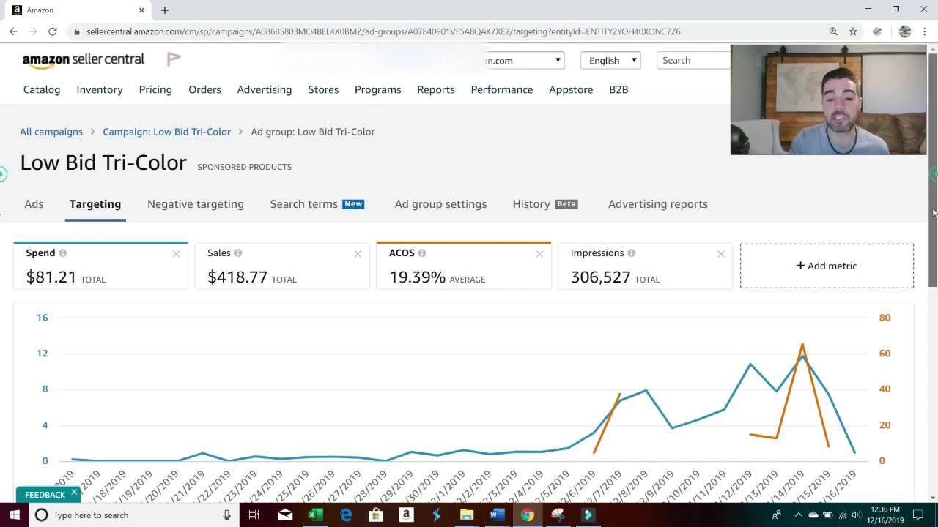
scroll(705, 403, "down", 6)
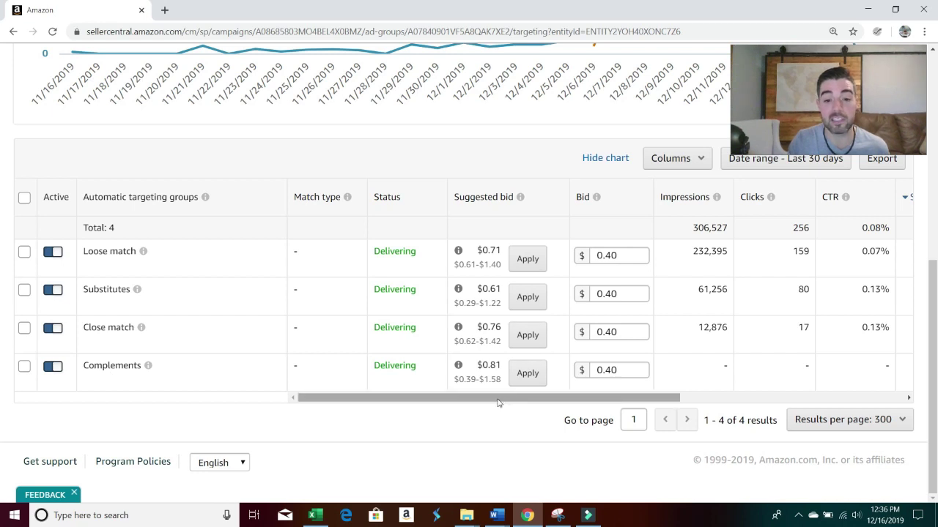
left_click_drag(496, 398, 745, 405)
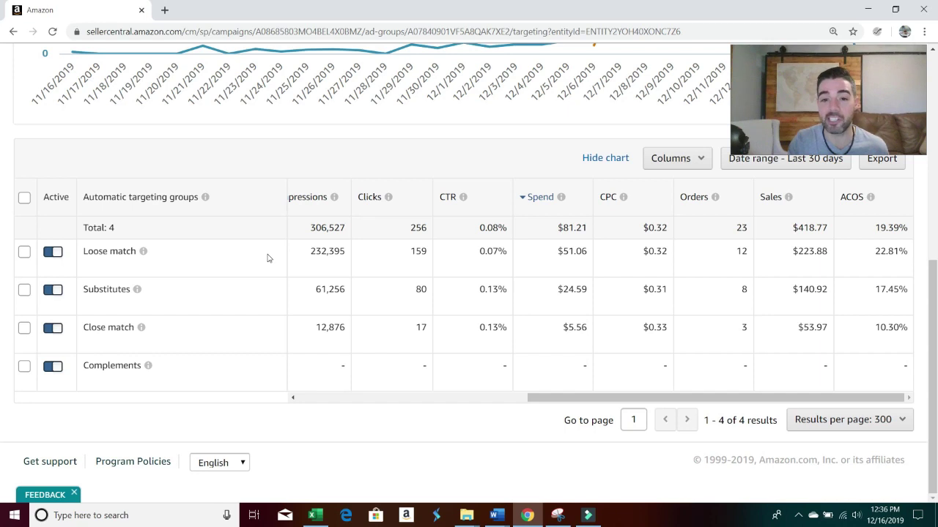
mouse_move(556, 398)
left_mouse_down()
mouse_move(457, 398)
mouse_move(568, 394)
left_mouse_up()
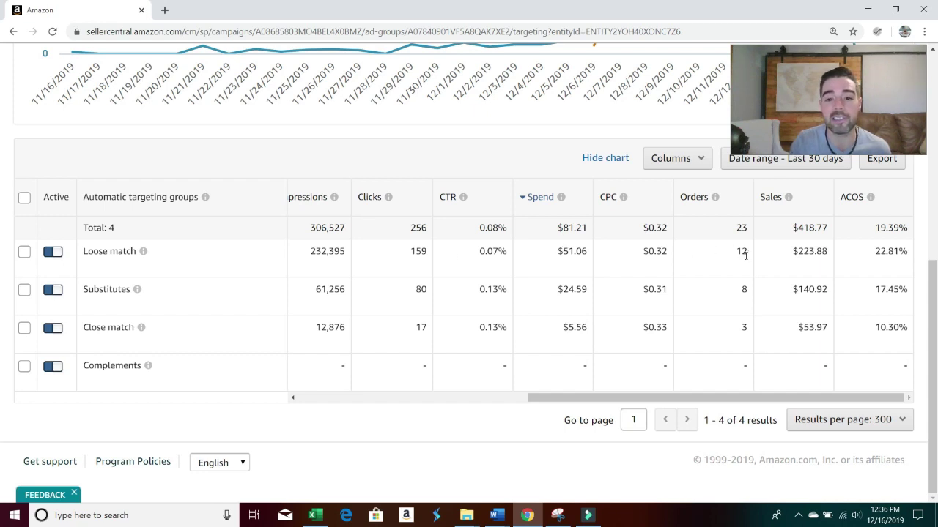
- Try a $0.25 bid for the Loose match targeting group, restore it to $0.40 and save
left_click(467, 400)
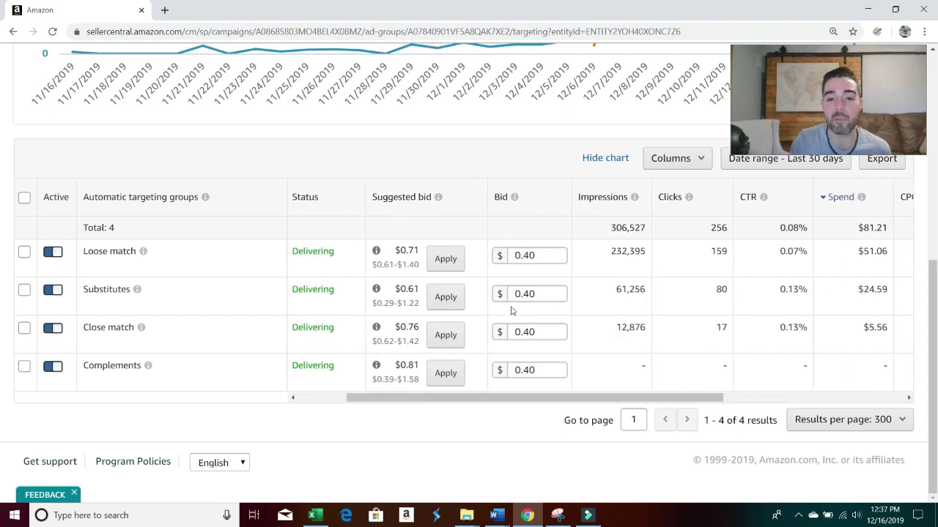
left_click(539, 255)
key("BackSpace")
key("BackSpace")
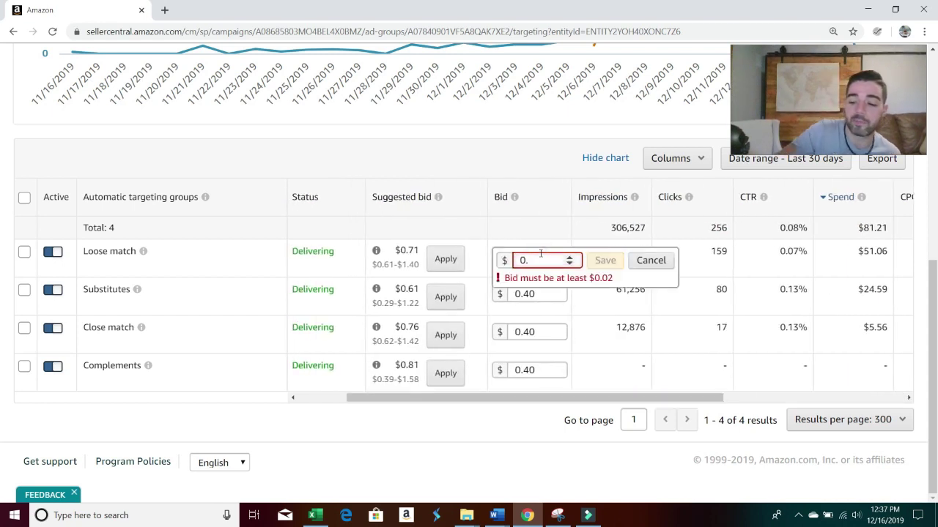
type("25")
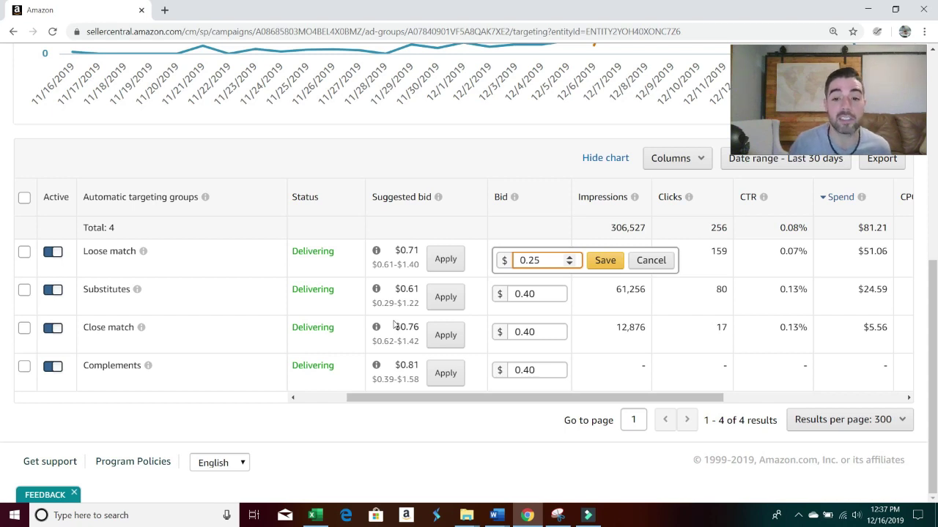
key("BackSpace")
key("BackSpace")
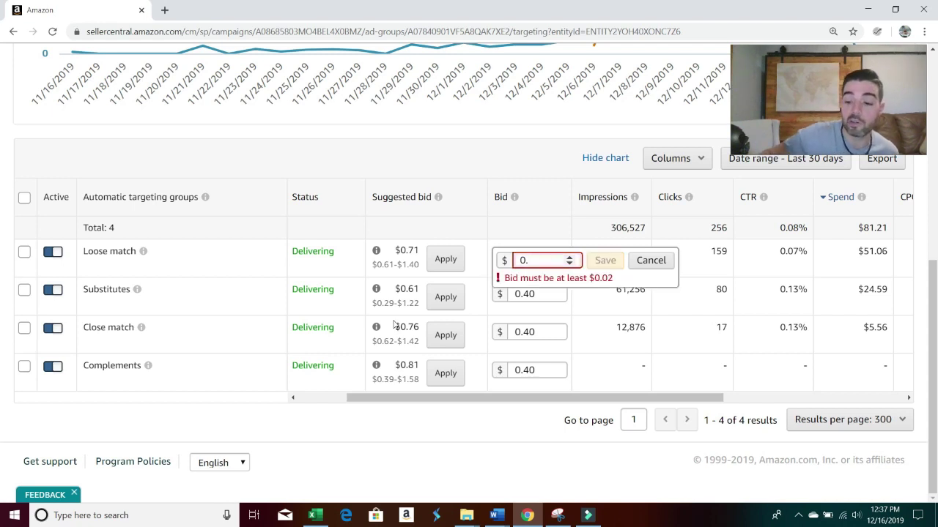
type("40")
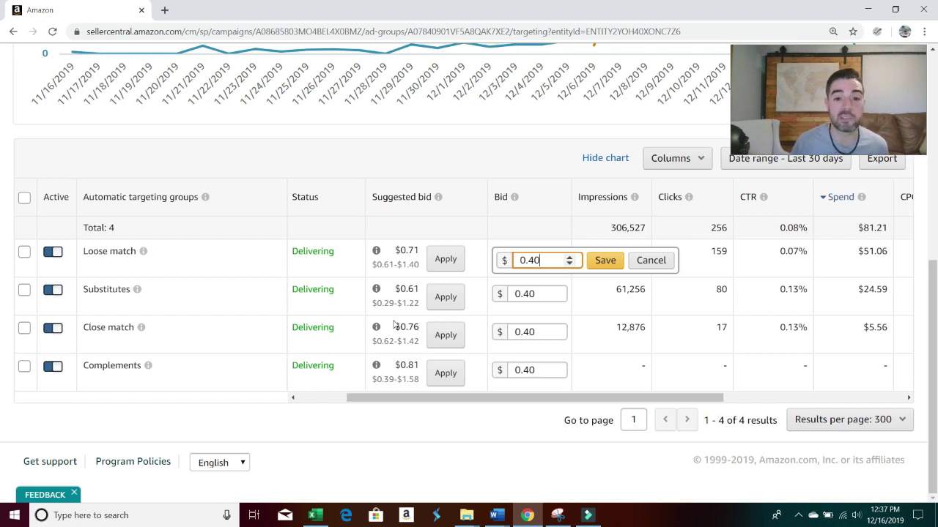
left_click(605, 260)
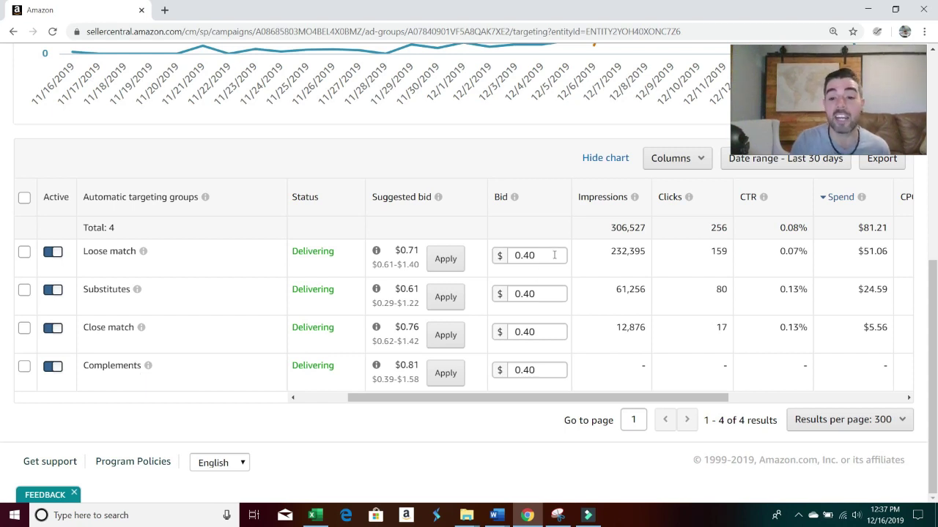
- Set the Close match targeting group's bid to $0.60 and save it
left_click_drag(548, 397, 550, 396)
left_click_drag(676, 392, 575, 397)
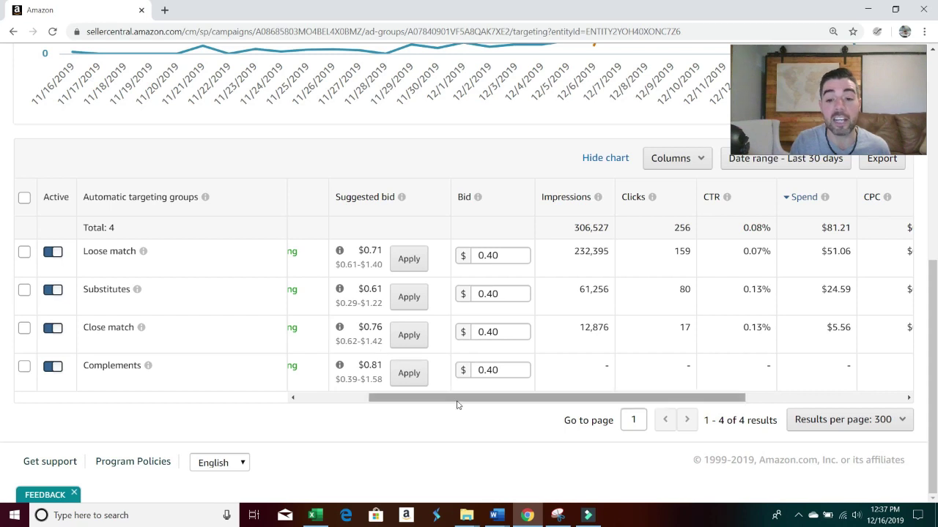
left_click_drag(454, 401, 614, 399)
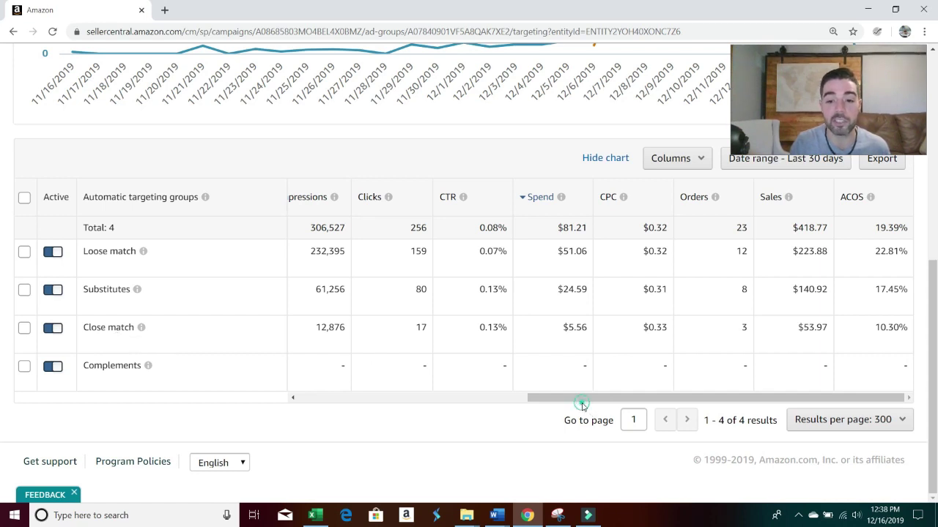
left_click_drag(582, 404, 482, 407)
left_click(513, 391)
left_click(505, 396)
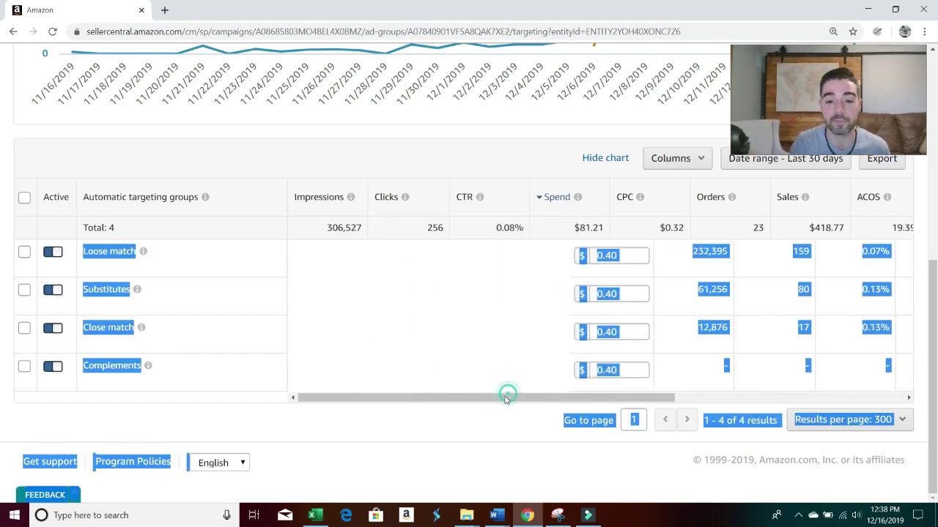
left_click(619, 331)
key("BackSpace")
key("BackSpace")
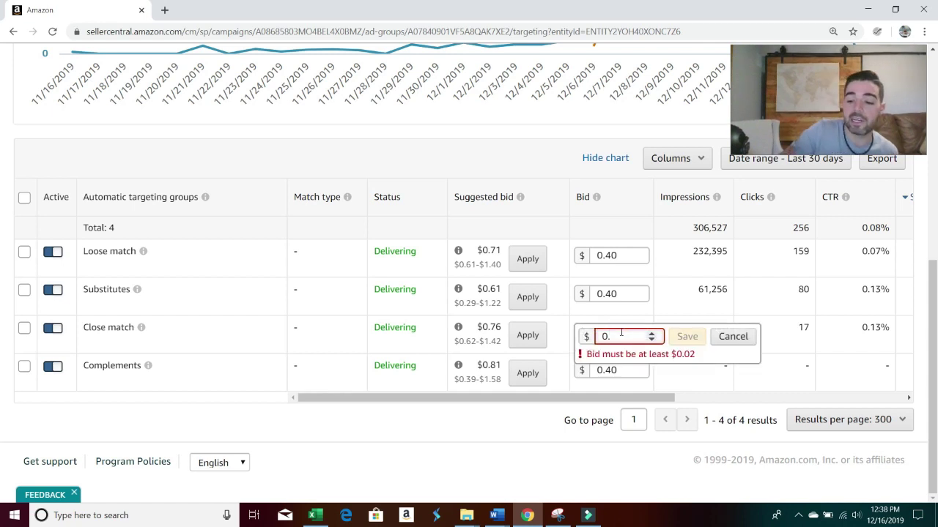
type("60")
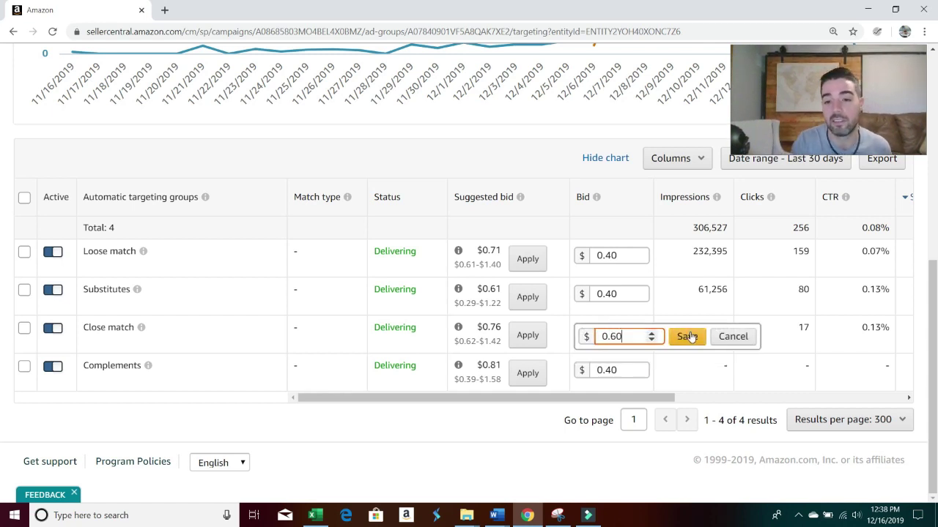
left_click(688, 336)
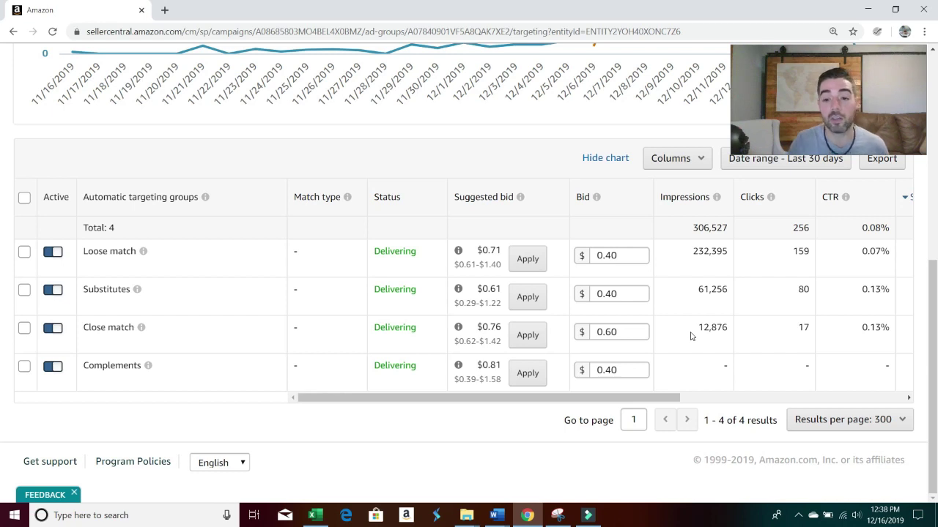
- Examine the Loose match group's impressions, spend and sales, highlighting each figure in its row
left_click_drag(581, 398, 812, 396)
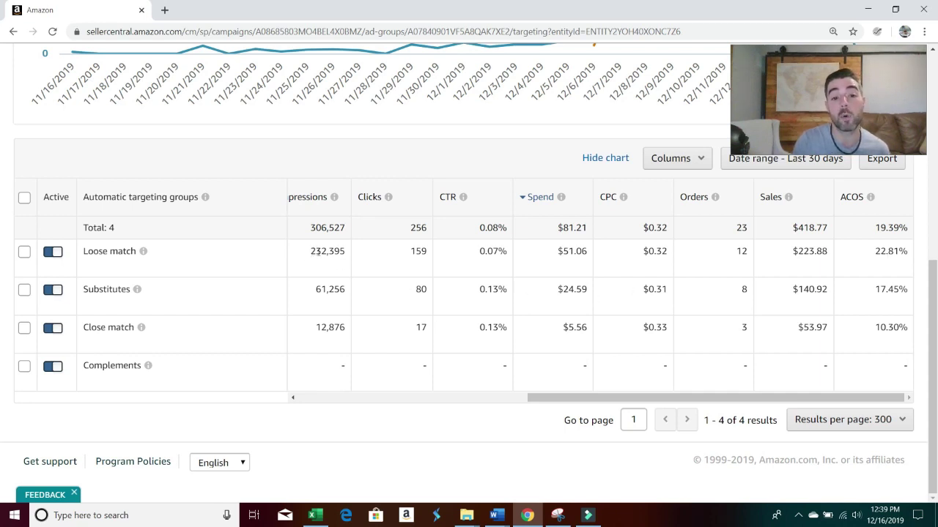
left_click_drag(311, 253, 340, 254)
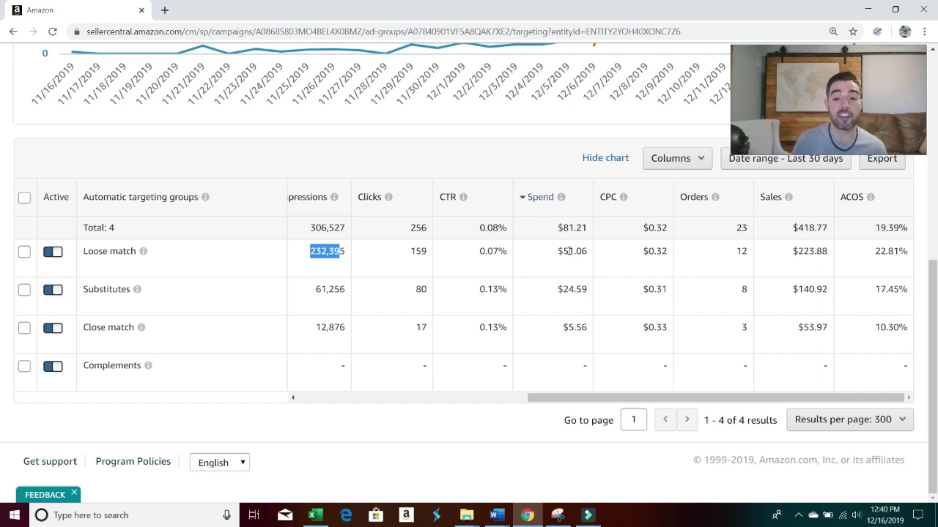
left_click_drag(545, 250, 592, 255)
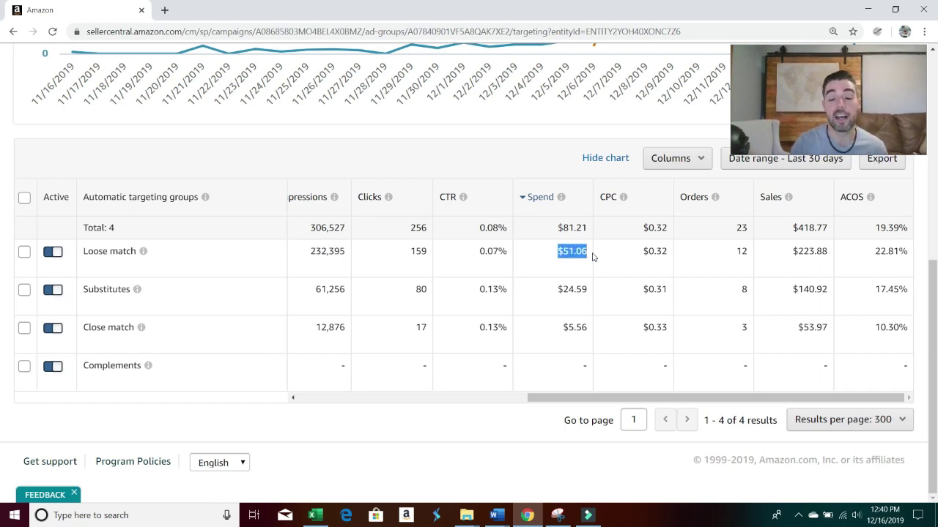
left_click_drag(789, 252, 837, 257)
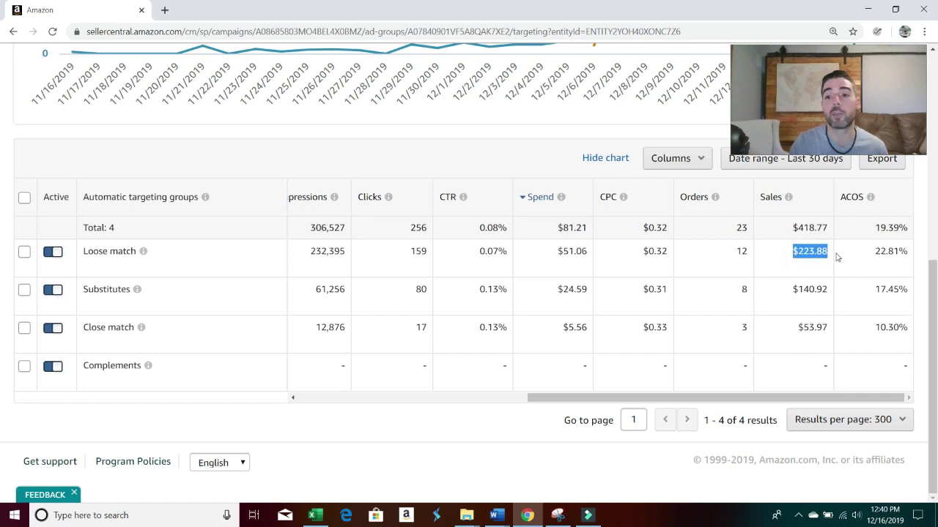